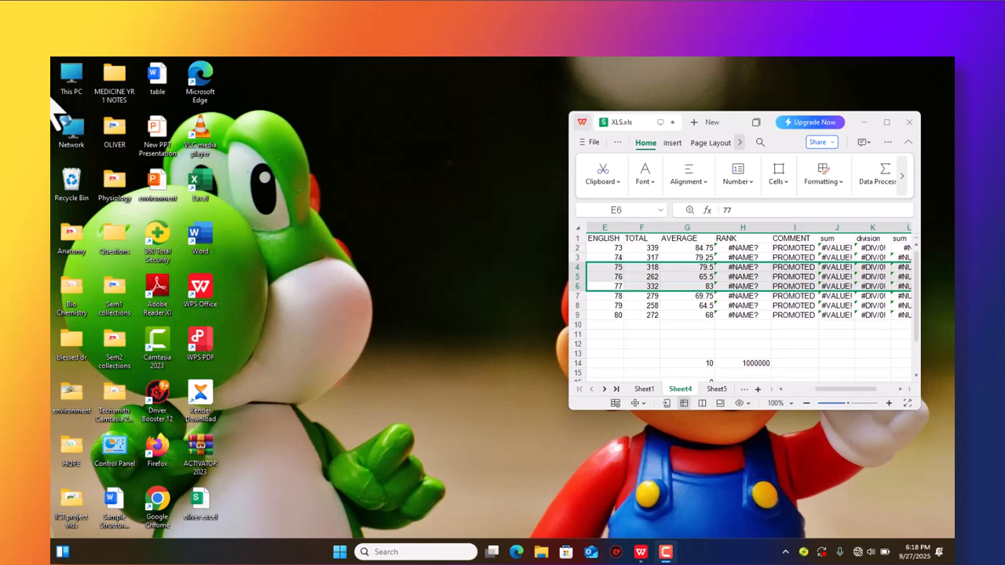
Step: Maximize the XLS.xls workbook window and show Sheet4 from column A onward
{"action": "left_click", "coordinate": [887, 123]}
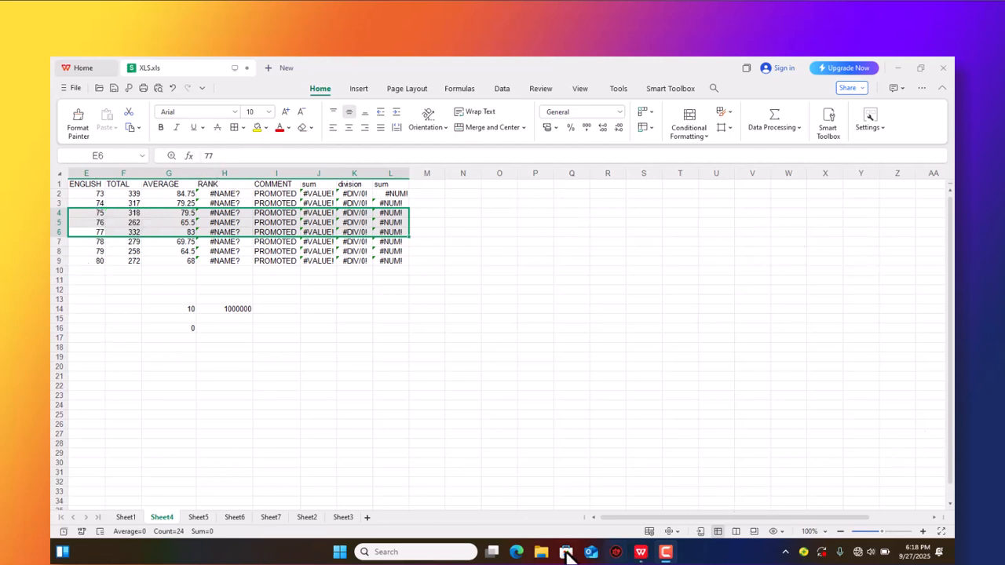
{"action": "left_click", "coordinate": [594, 518]}
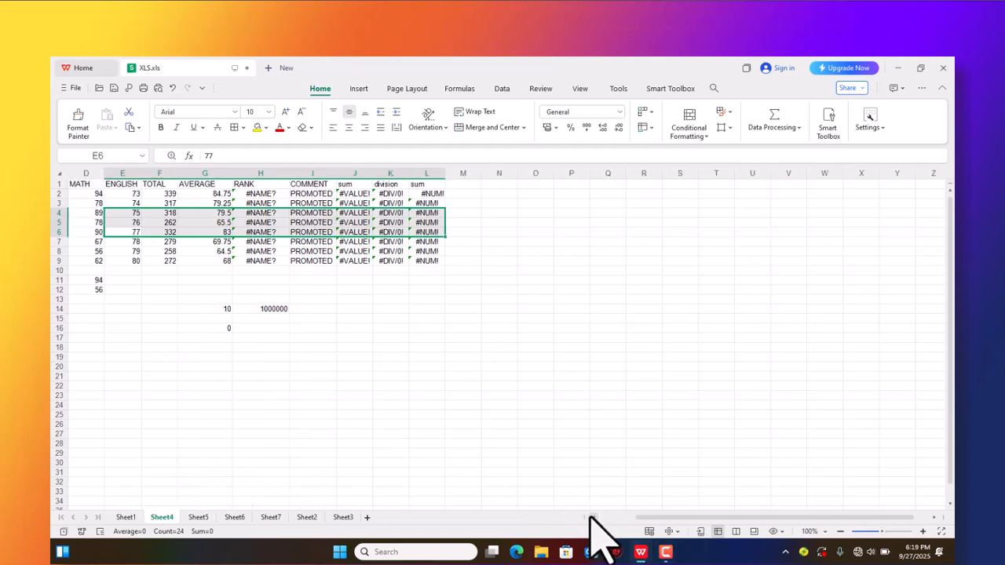
{"action": "left_click", "coordinate": [595, 518]}
{"action": "left_click", "coordinate": [594, 518]}
{"action": "left_click", "coordinate": [594, 518]}
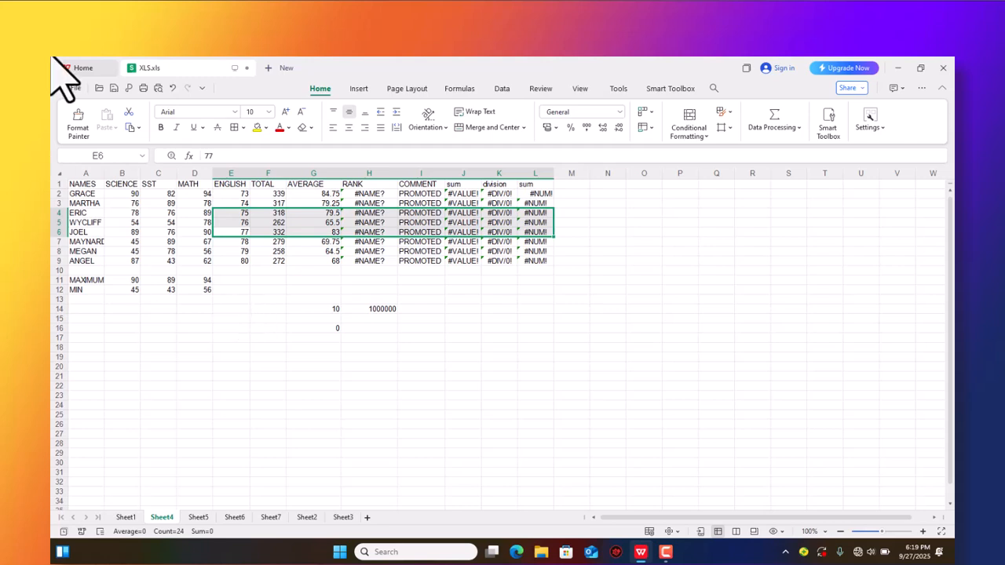
Step: Widen columns A to E and H to K so that their headings and contents fit
{"action": "left_click_drag", "start_coordinate": [105, 173], "coordinate": [221, 169]}
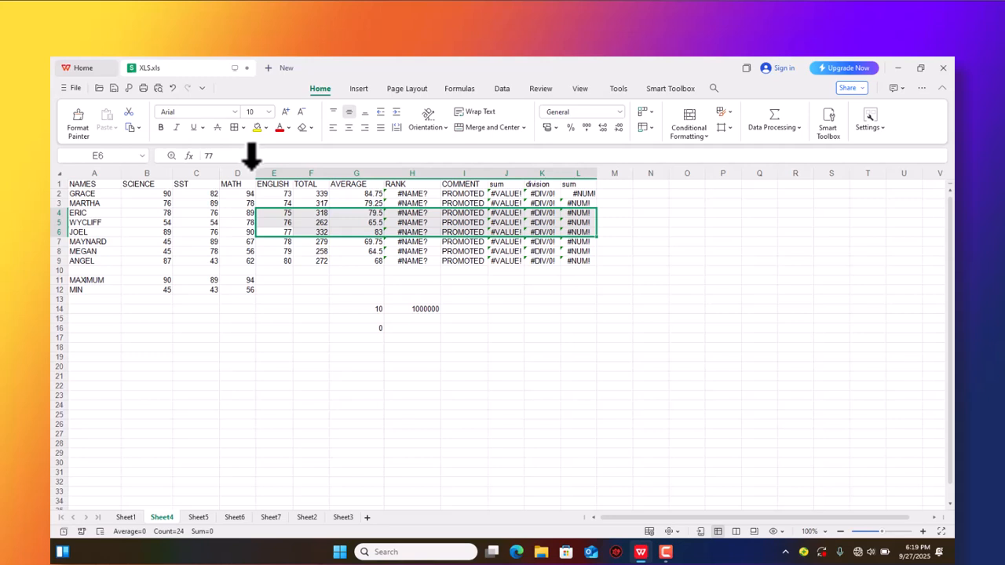
{"action": "left_click_drag", "start_coordinate": [256, 174], "coordinate": [327, 174]}
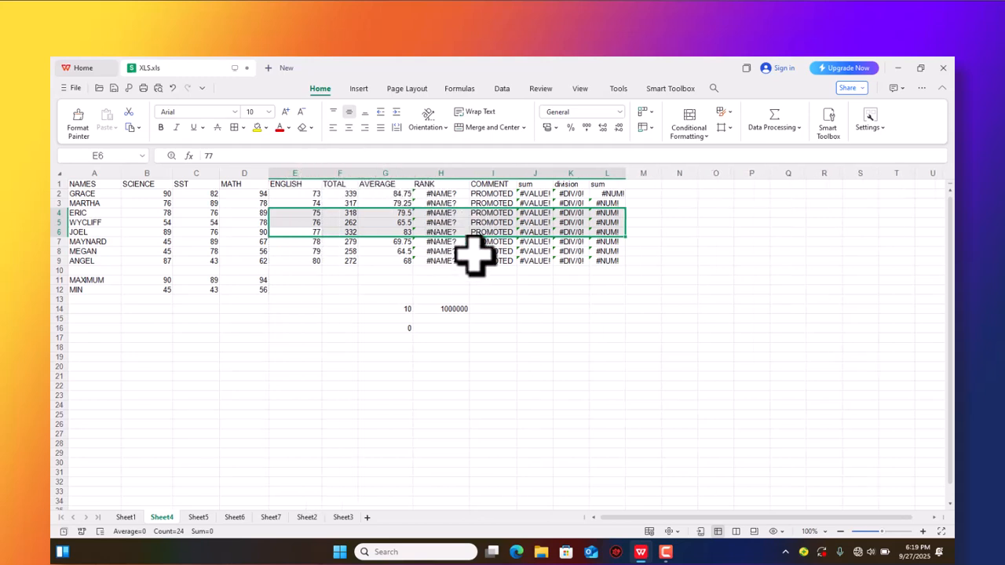
{"action": "left_click", "coordinate": [538, 500]}
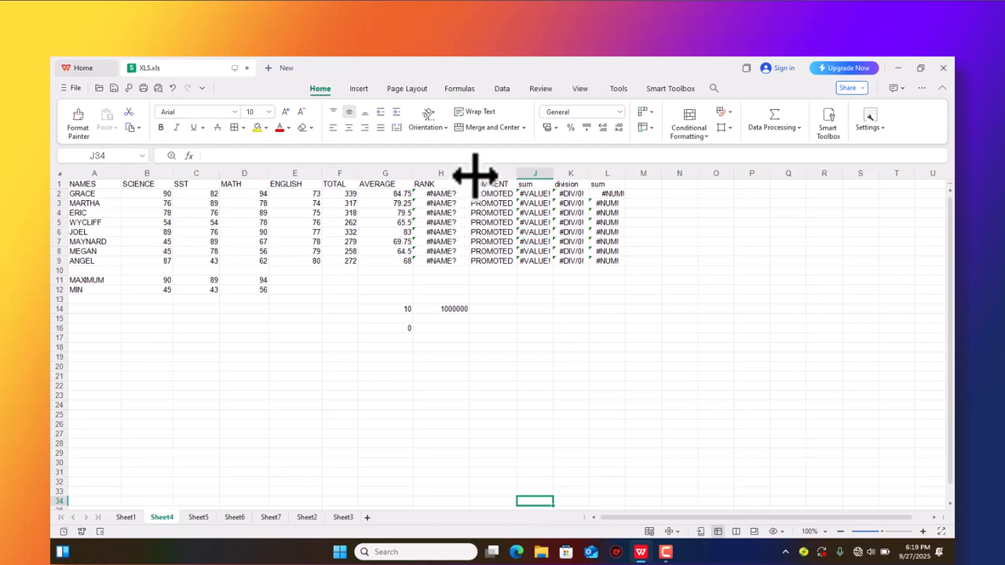
{"action": "left_click_drag", "start_coordinate": [471, 172], "coordinate": [626, 174]}
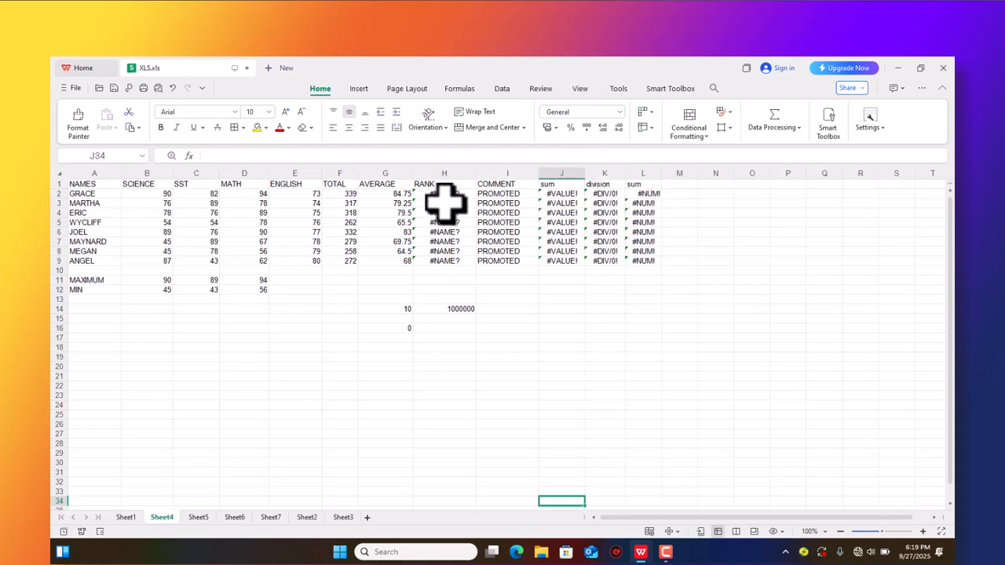
Step: Correct the RANK formula in H2 to =RANK(G2,G$2:G$9,0) and fill it down to H9
{"action": "left_click", "coordinate": [445, 195]}
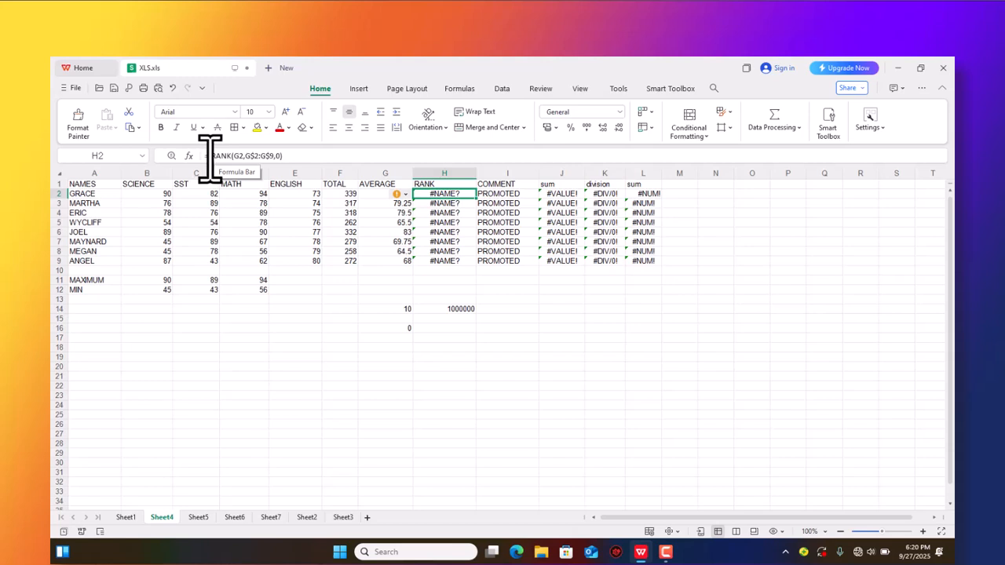
{"action": "left_click", "coordinate": [210, 157]}
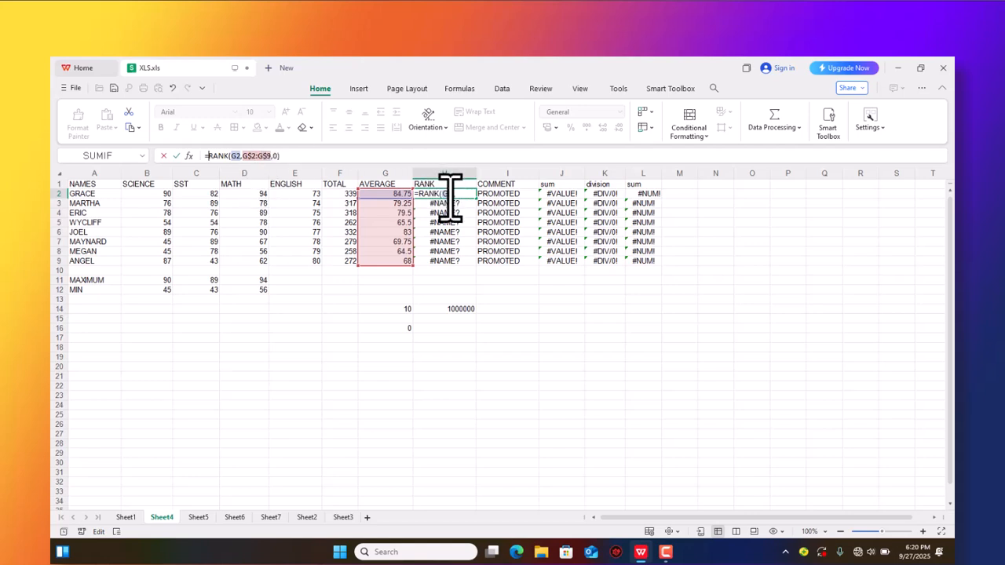
{"action": "left_click", "coordinate": [274, 156]}
{"action": "type", "text": ",0"}
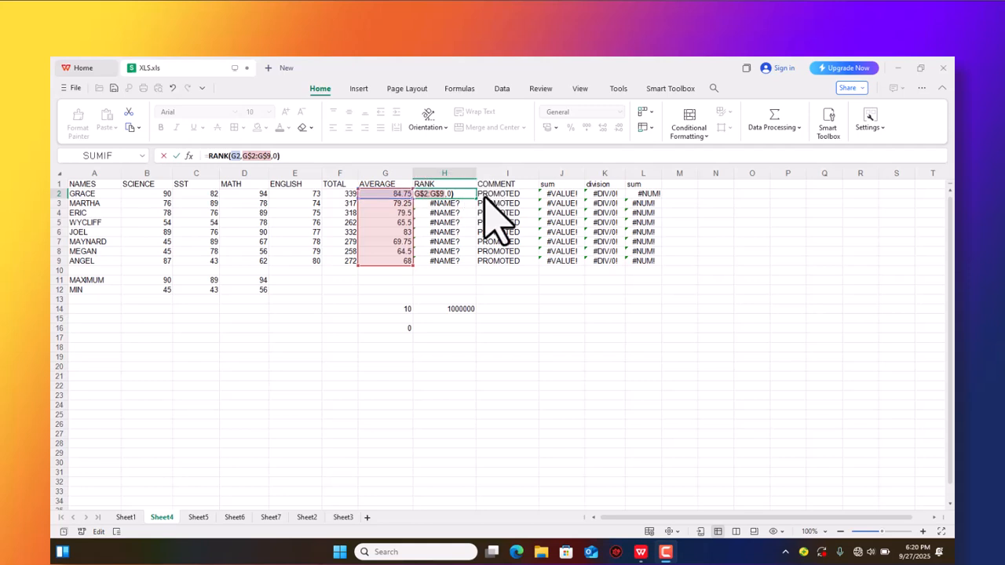
{"action": "left_click", "coordinate": [424, 193]}
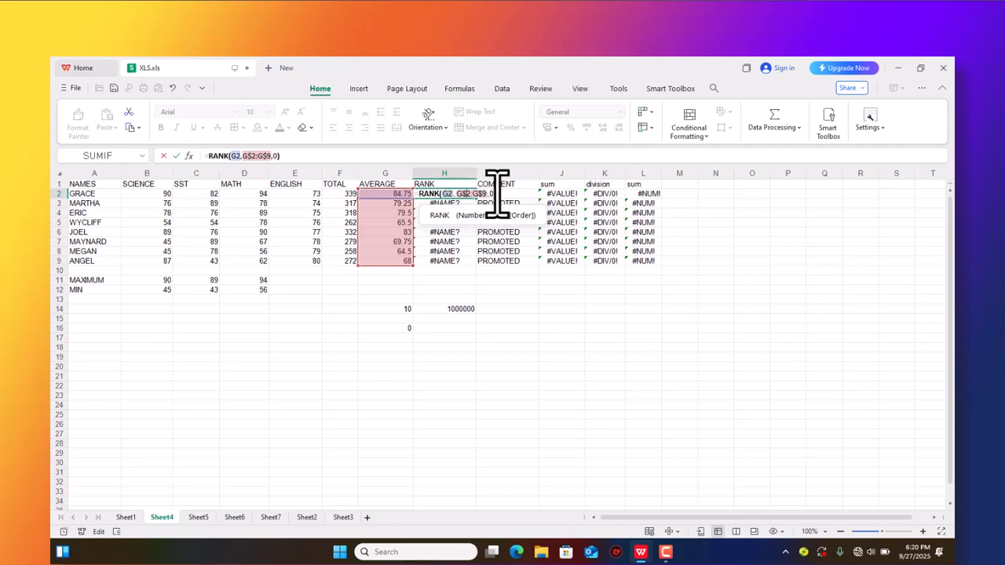
{"action": "type", "text": "="}
{"action": "key", "text": "Return"}
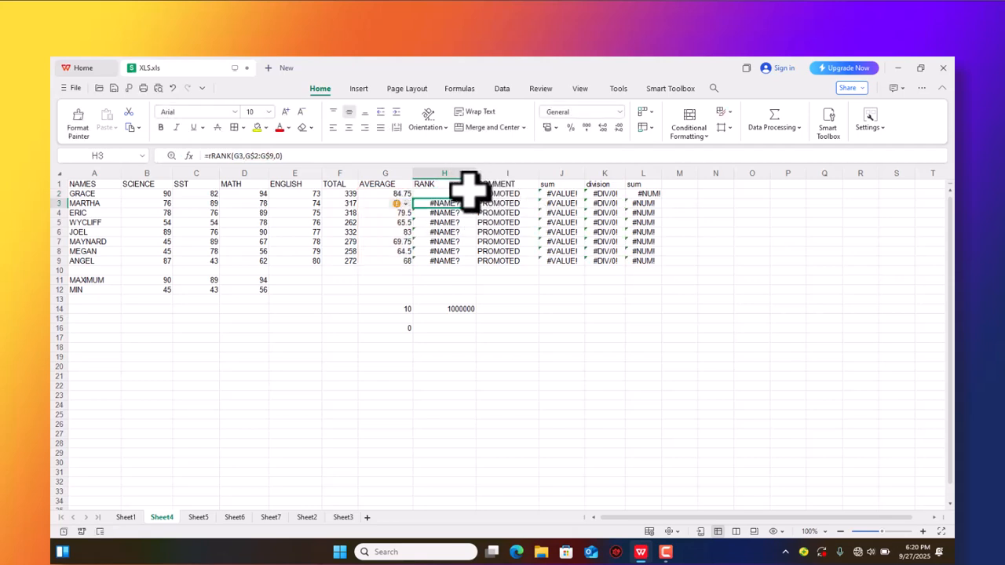
{"action": "key", "text": "Up"}
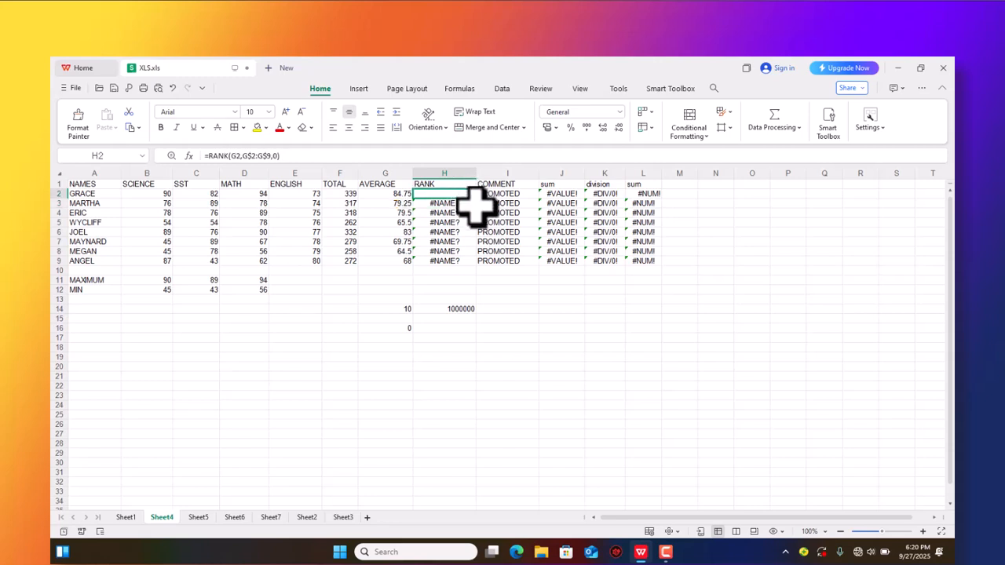
{"action": "left_click_drag", "start_coordinate": [474, 198], "coordinate": [479, 263]}
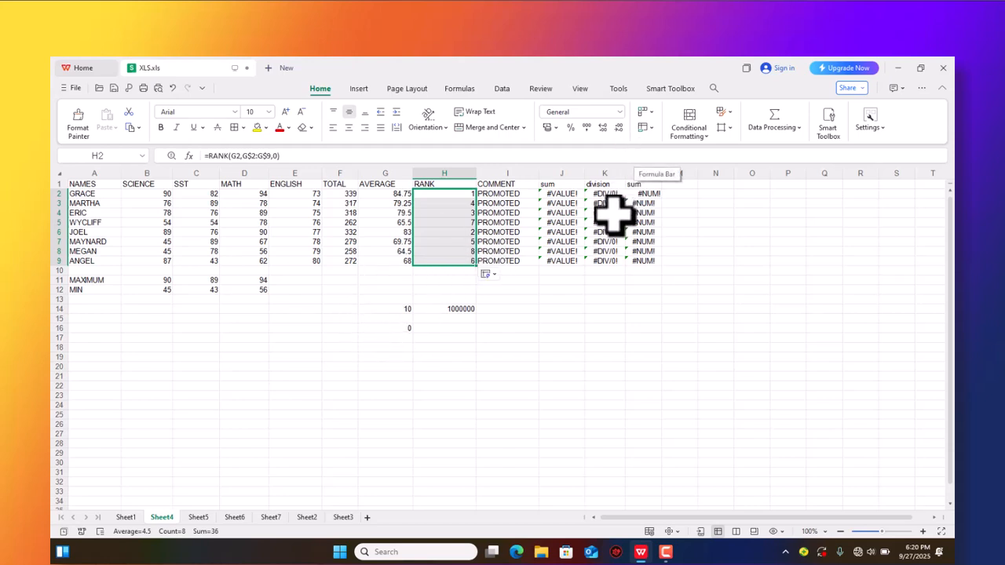
Step: Examine the error in J2 through its calculation steps and check the MATH cell D2 that the formula references
{"action": "left_click", "coordinate": [552, 195]}
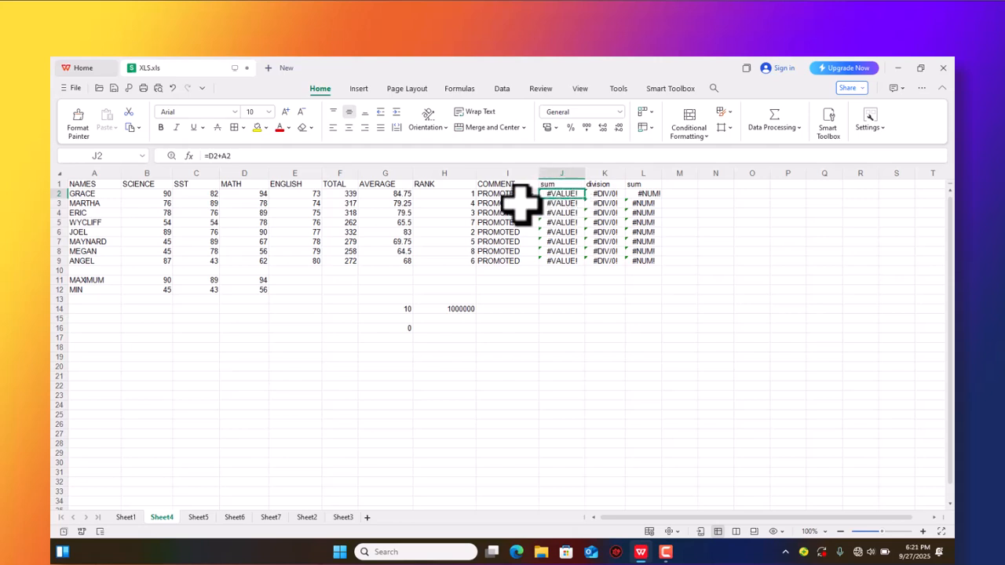
{"action": "mouse_move", "coordinate": [523, 197]}
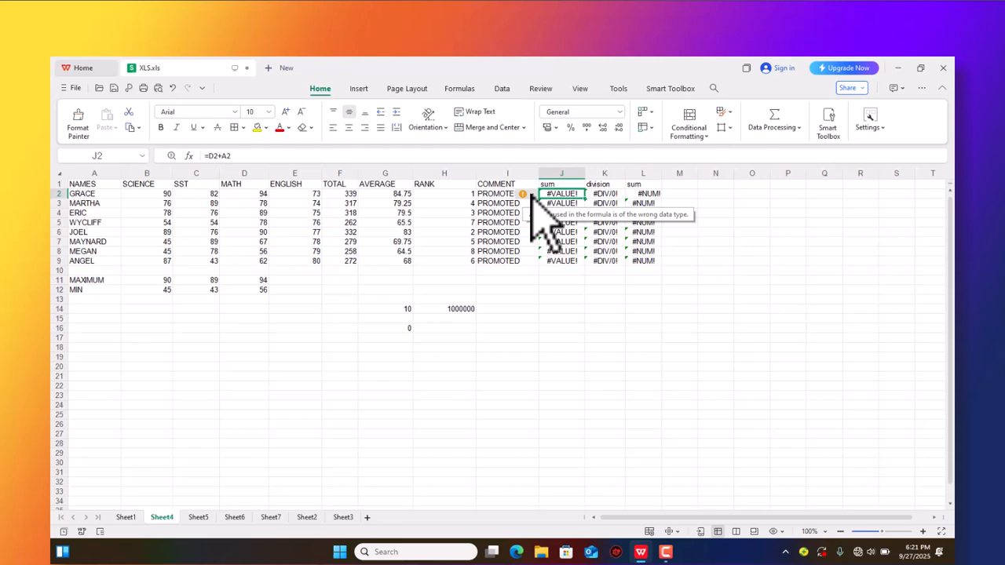
{"action": "left_click", "coordinate": [530, 196]}
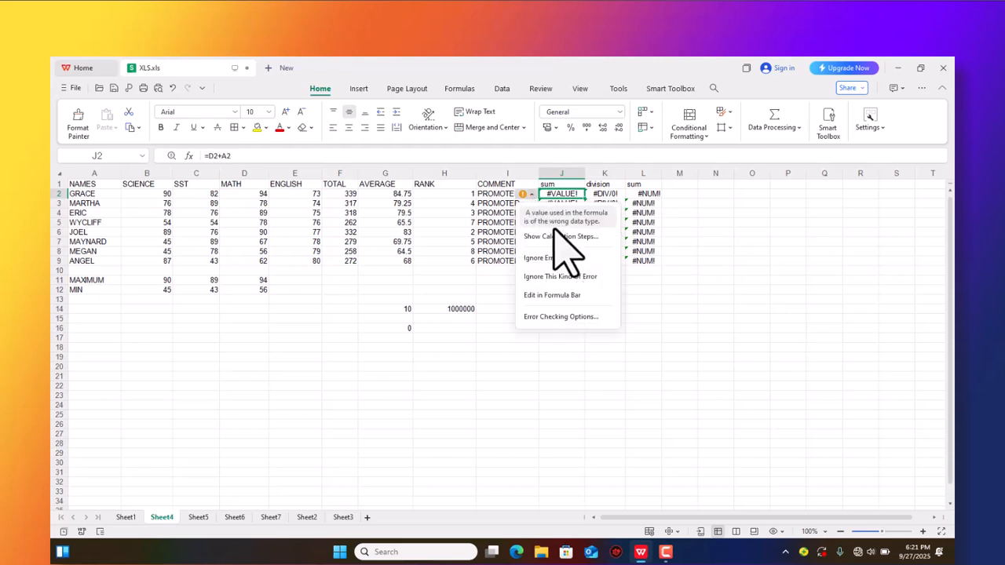
{"action": "left_click", "coordinate": [563, 235]}
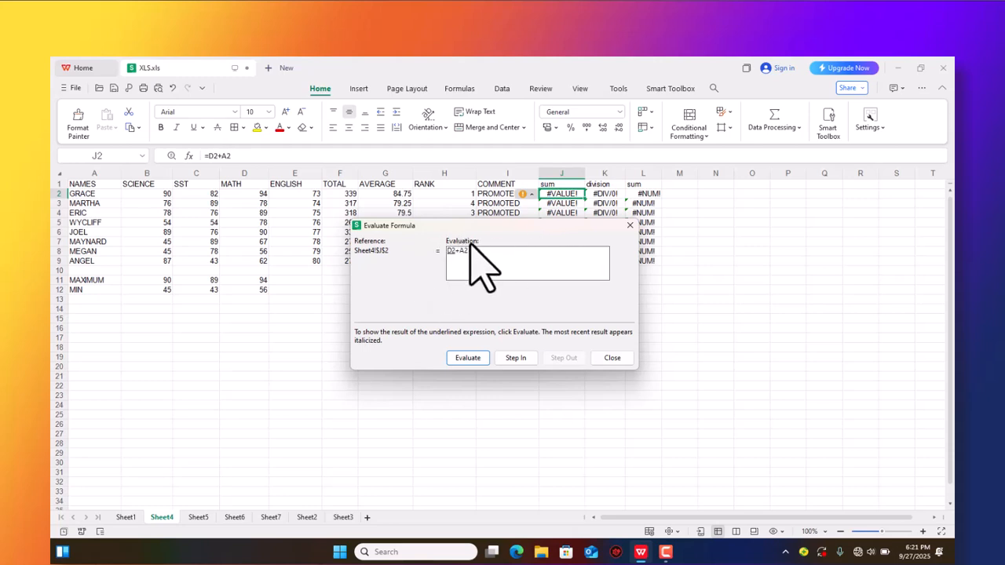
{"action": "left_click", "coordinate": [630, 226]}
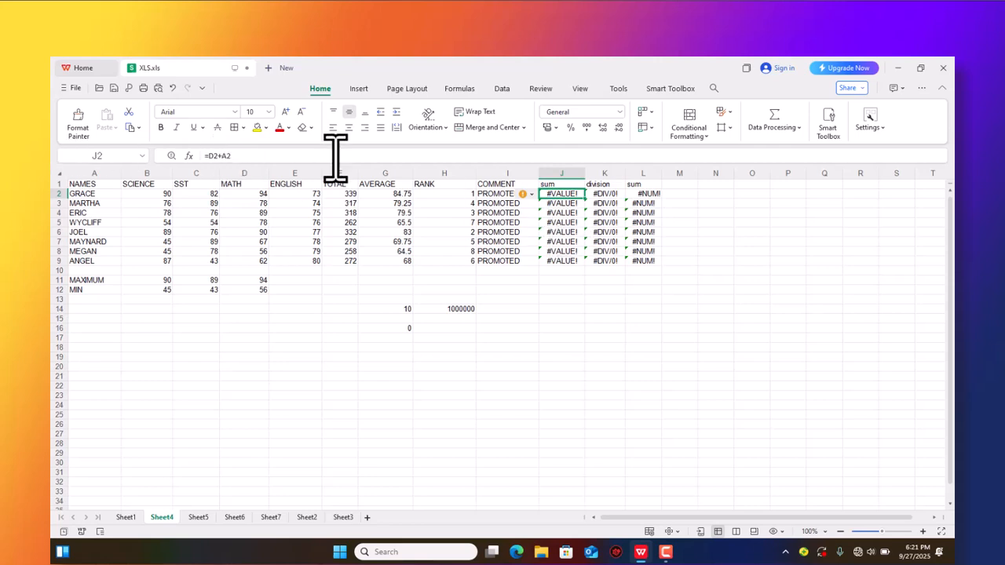
{"action": "left_click", "coordinate": [257, 197]}
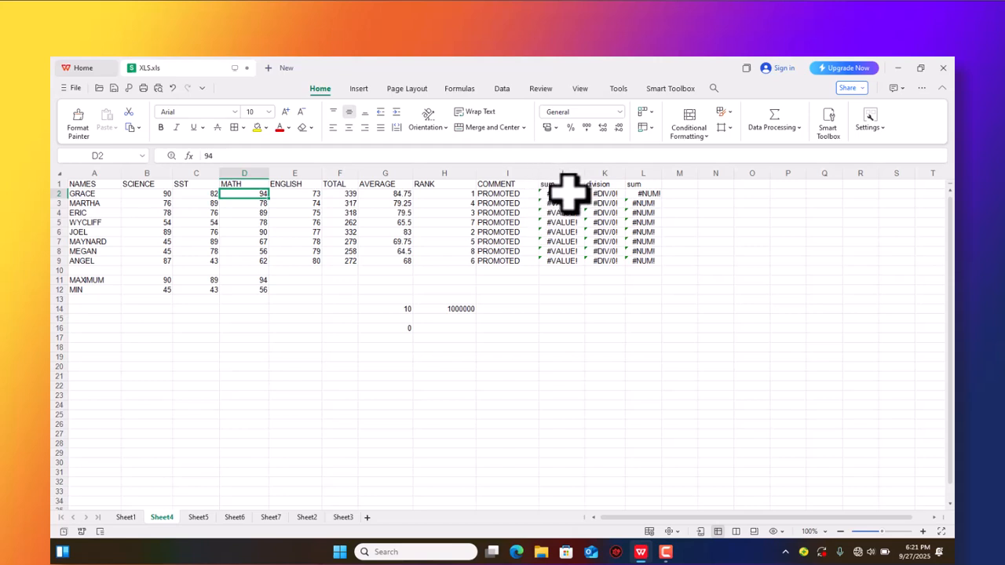
Step: Change the sum formula in J2 to =D2+E2 and fill it down to J9
{"action": "left_click", "coordinate": [564, 193]}
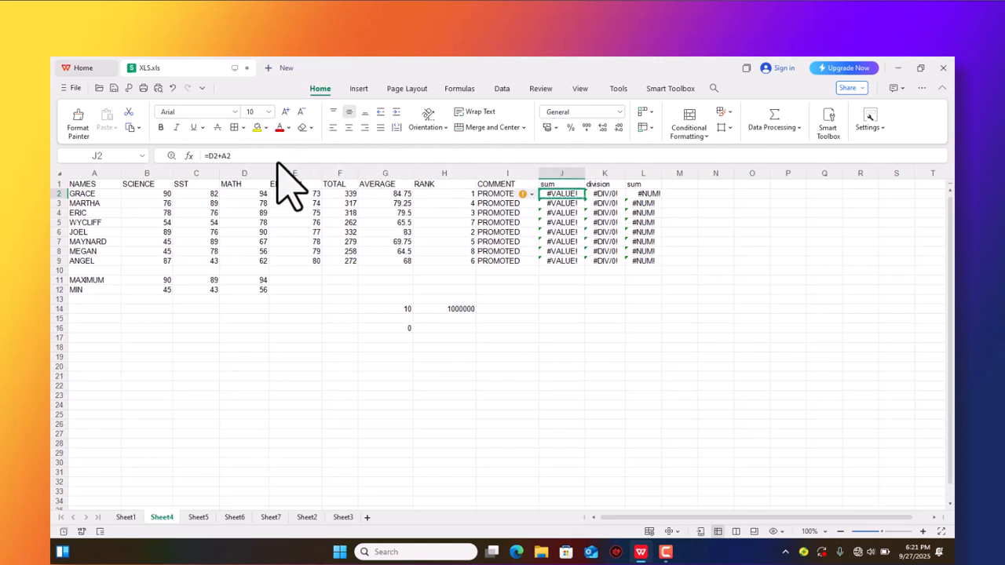
{"action": "left_click", "coordinate": [236, 156]}
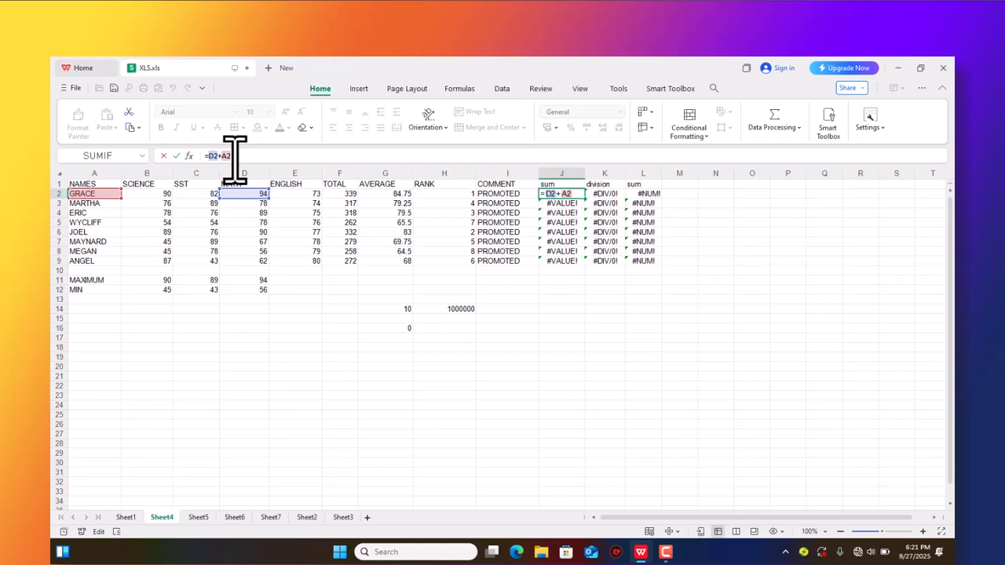
{"action": "key", "text": "BackSpace"}
{"action": "key", "text": "BackSpace"}
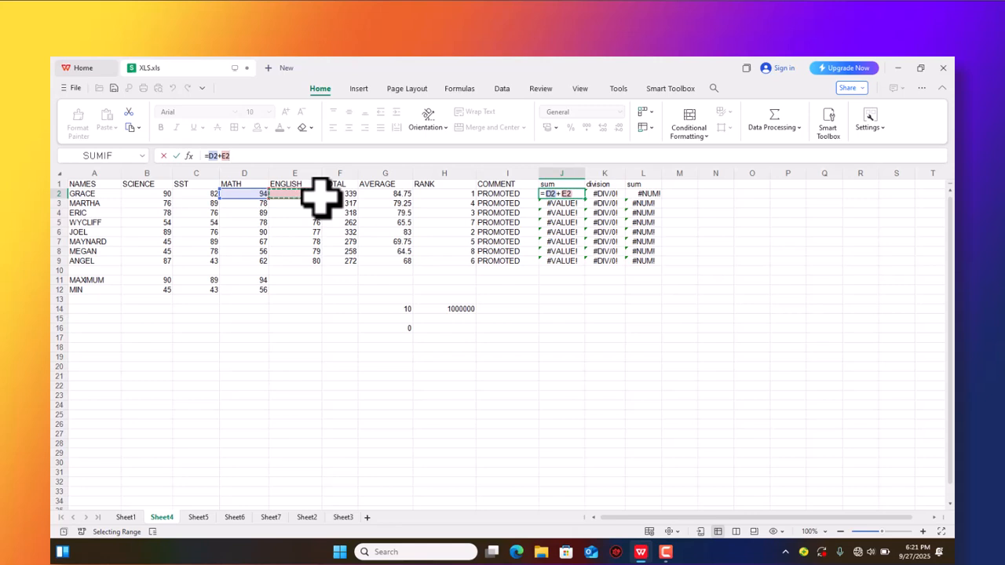
{"action": "key", "text": "Return"}
{"action": "left_click", "coordinate": [579, 196]}
{"action": "mouse_move", "coordinate": [579, 196]}
{"action": "left_mouse_down"}
{"action": "mouse_move", "coordinate": [591, 231]}
{"action": "mouse_move", "coordinate": [586, 212]}
{"action": "left_mouse_up"}
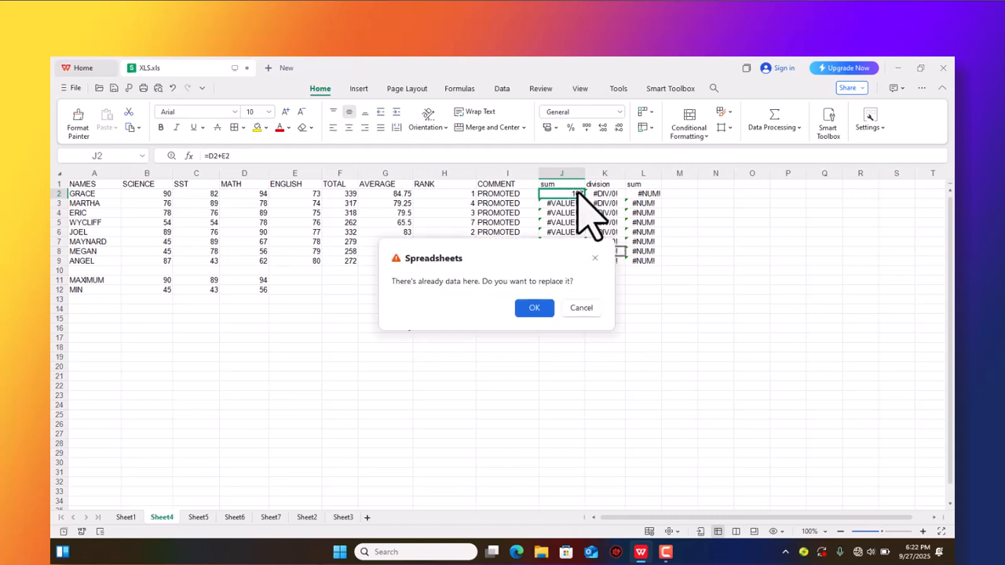
{"action": "left_click", "coordinate": [595, 257]}
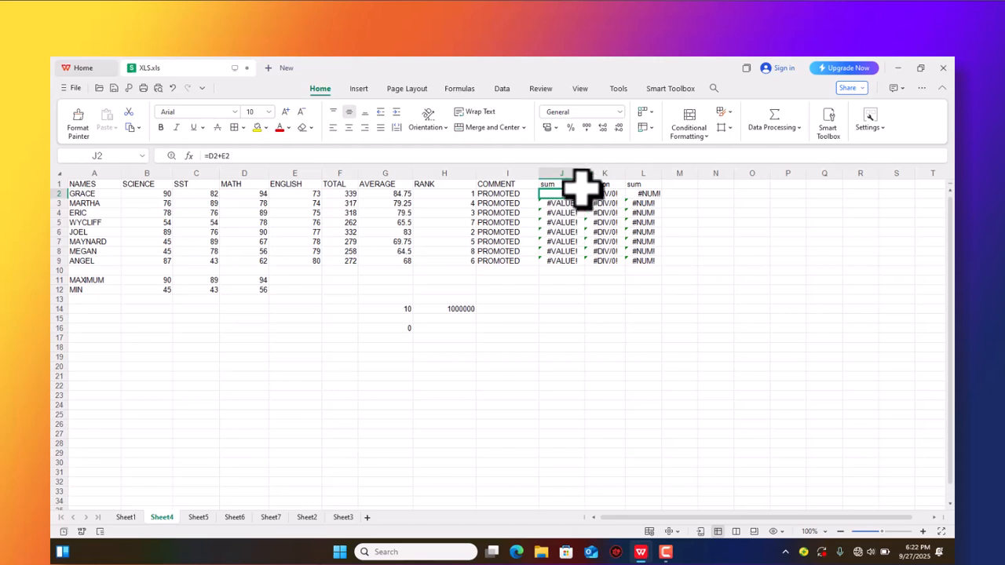
{"action": "left_click_drag", "start_coordinate": [584, 210], "coordinate": [588, 265]}
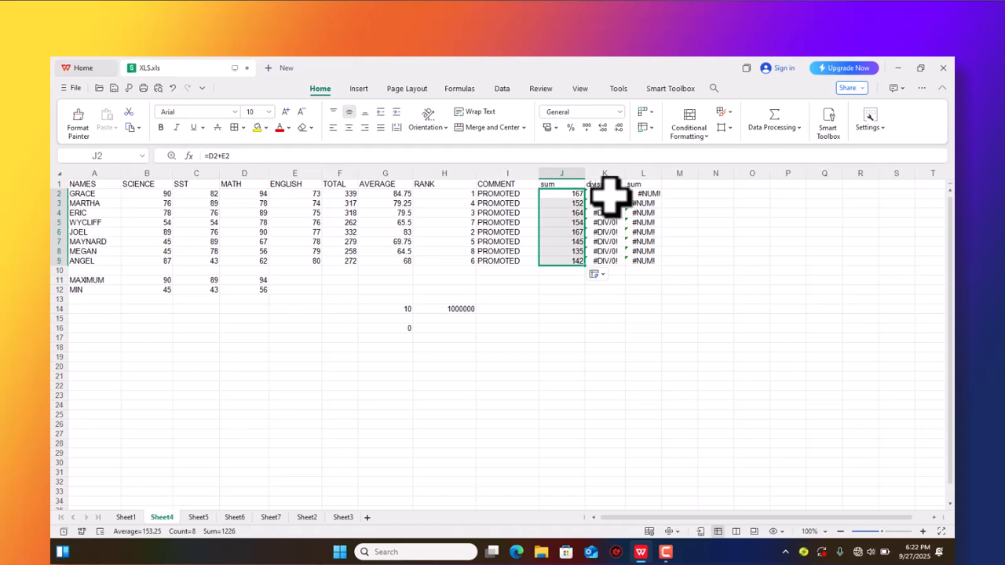
Step: Change the division formula in K2 to =D2/H2 and fill it down to K9
{"action": "left_click", "coordinate": [611, 195]}
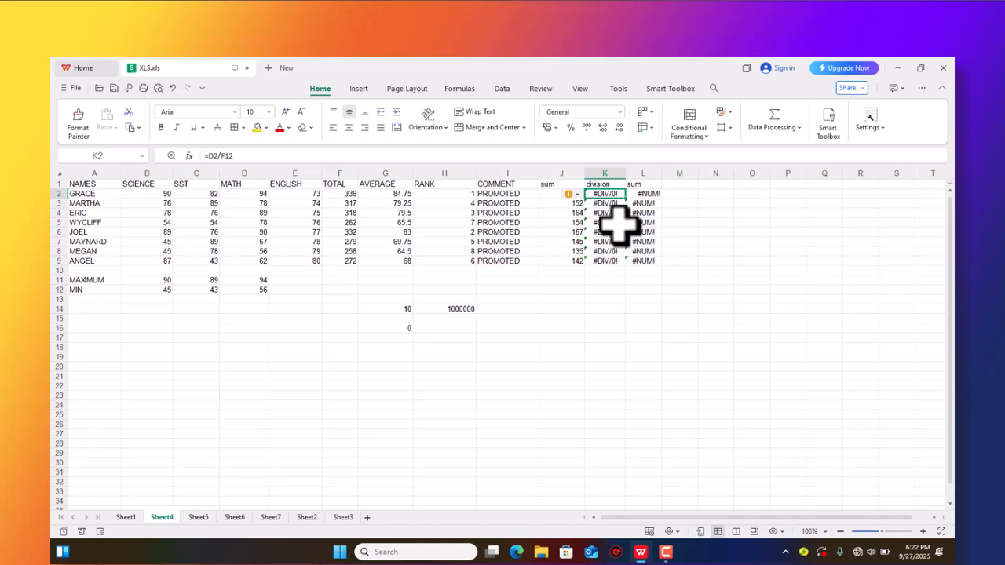
{"action": "left_click", "coordinate": [234, 155]}
{"action": "key", "text": "BackSpace"}
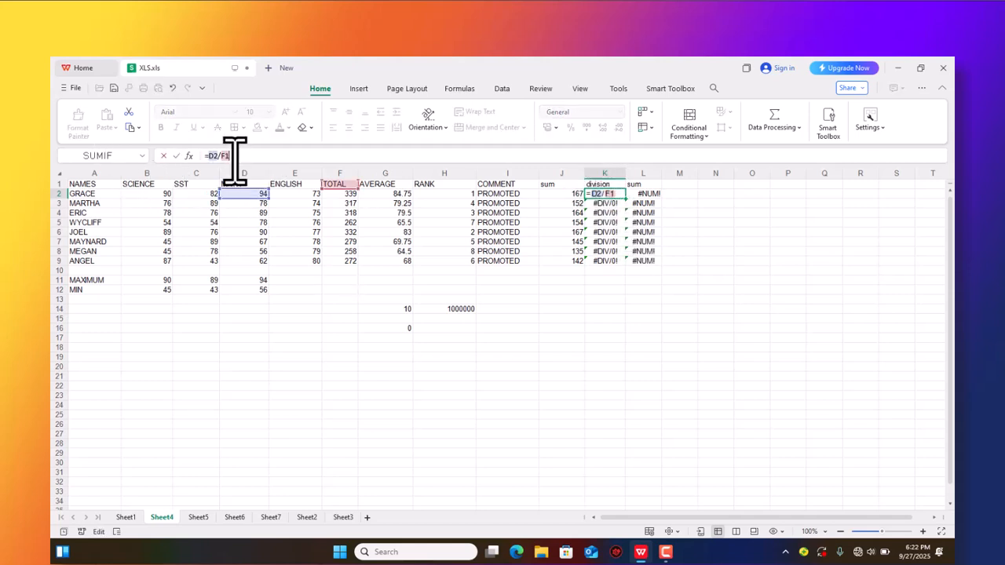
{"action": "key", "text": "BackSpace"}
{"action": "key", "text": "BackSpace"}
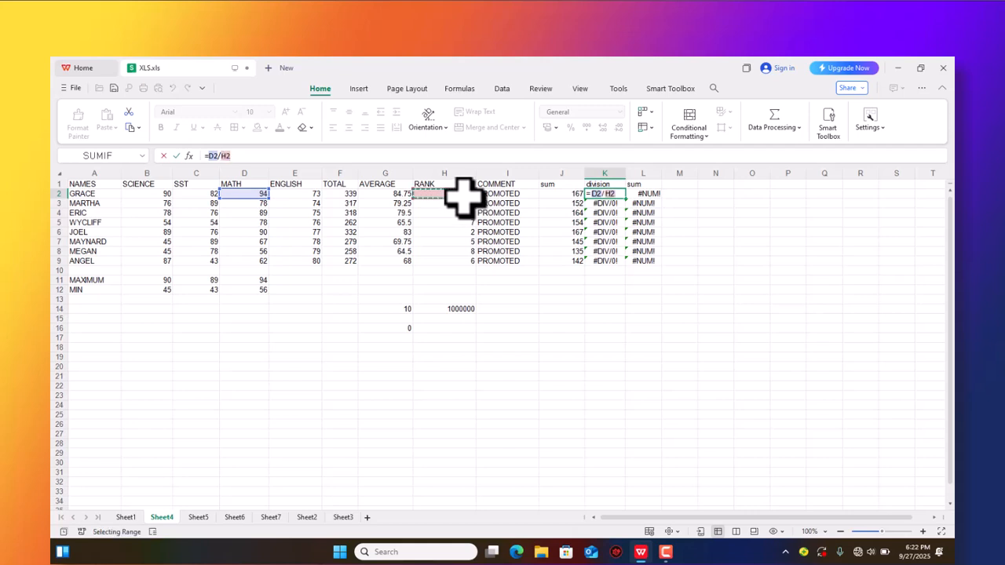
{"action": "key", "text": "Return"}
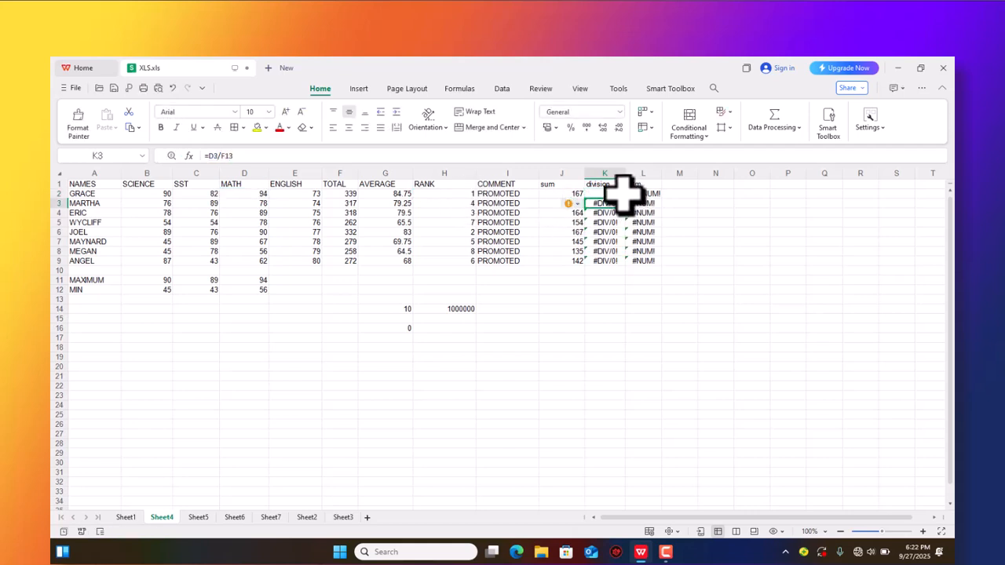
{"action": "left_click_drag", "start_coordinate": [625, 197], "coordinate": [633, 262]}
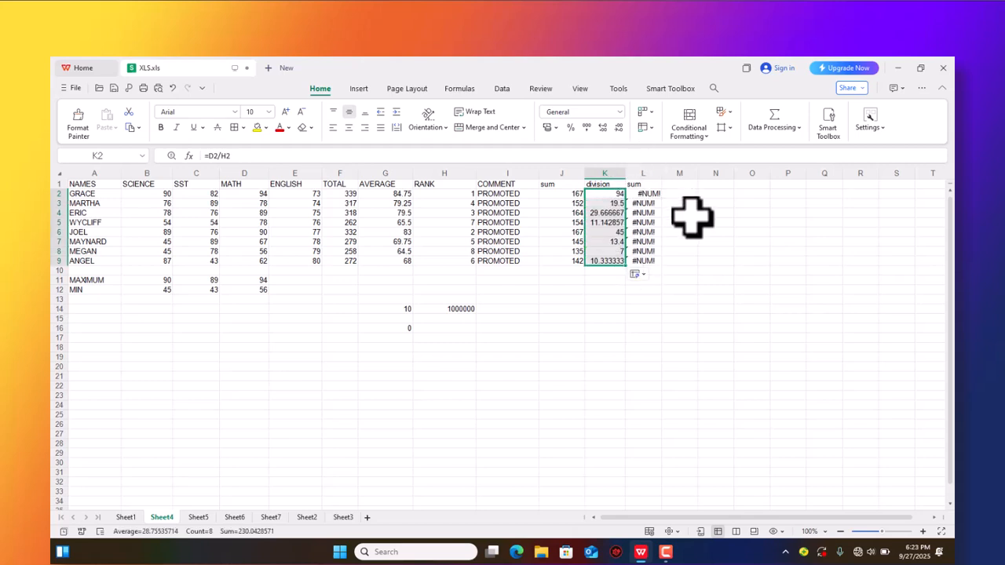
Step: Check the cells the power formula in L2 references and change the formula to =G14^H2
{"action": "left_click", "coordinate": [645, 195]}
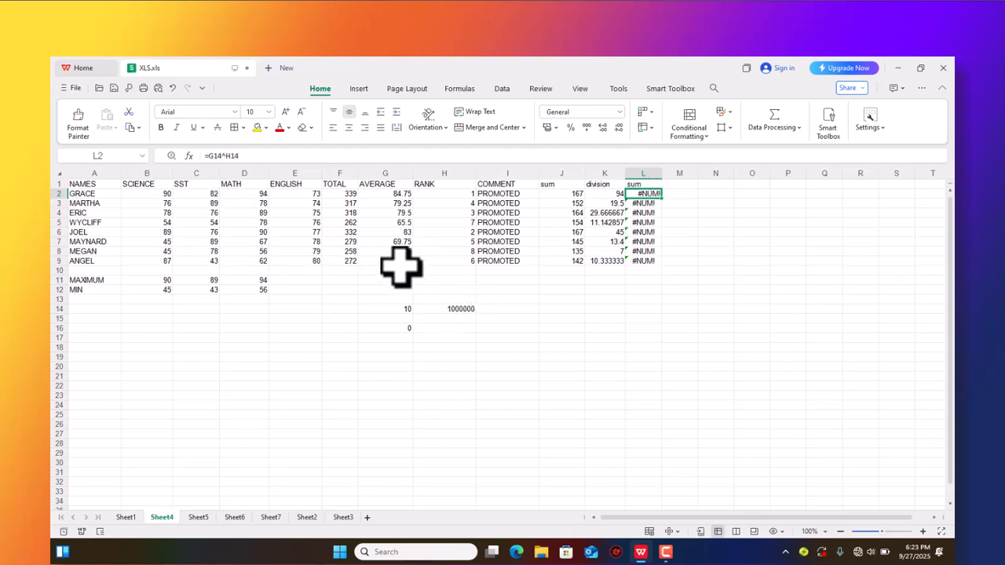
{"action": "left_click", "coordinate": [405, 311]}
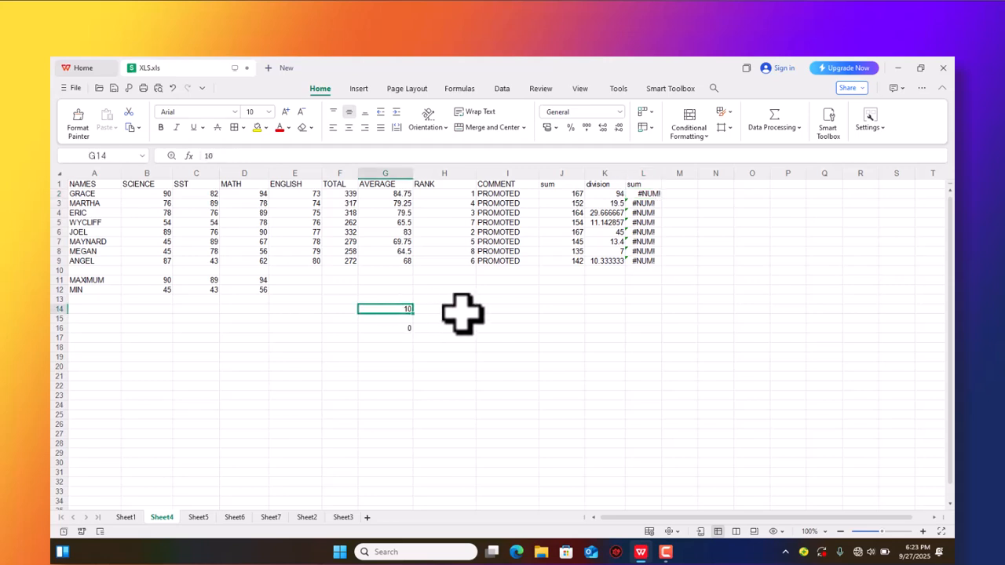
{"action": "left_click", "coordinate": [644, 195]}
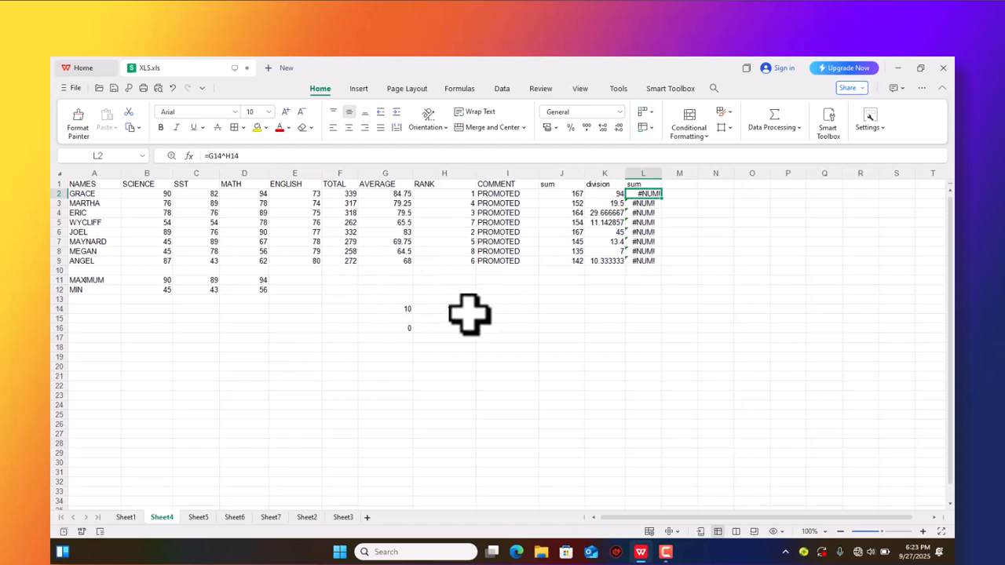
{"action": "left_click", "coordinate": [236, 156]}
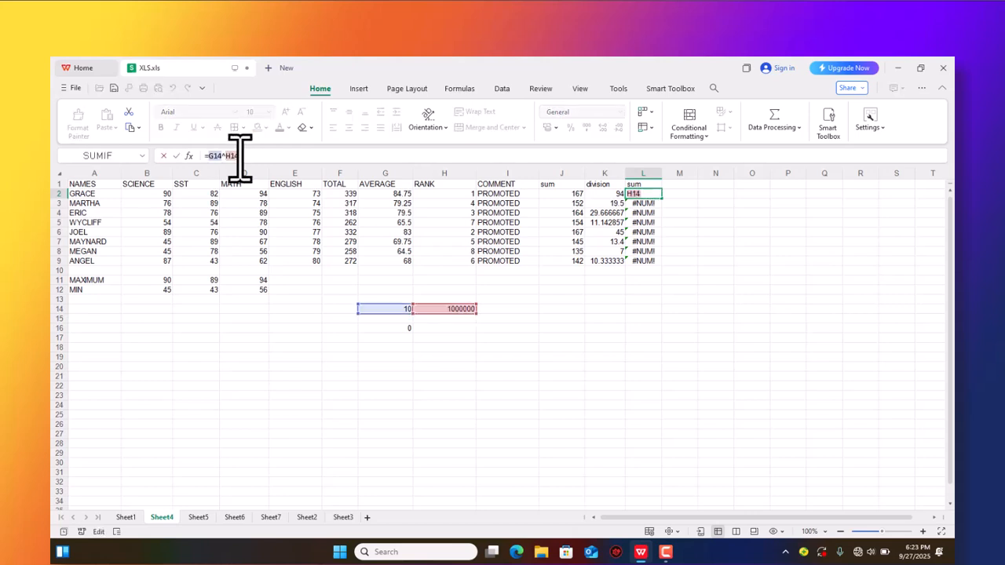
{"action": "key", "text": "BackSpace"}
{"action": "key", "text": "BackSpace"}
{"action": "key", "text": "BackSpace"}
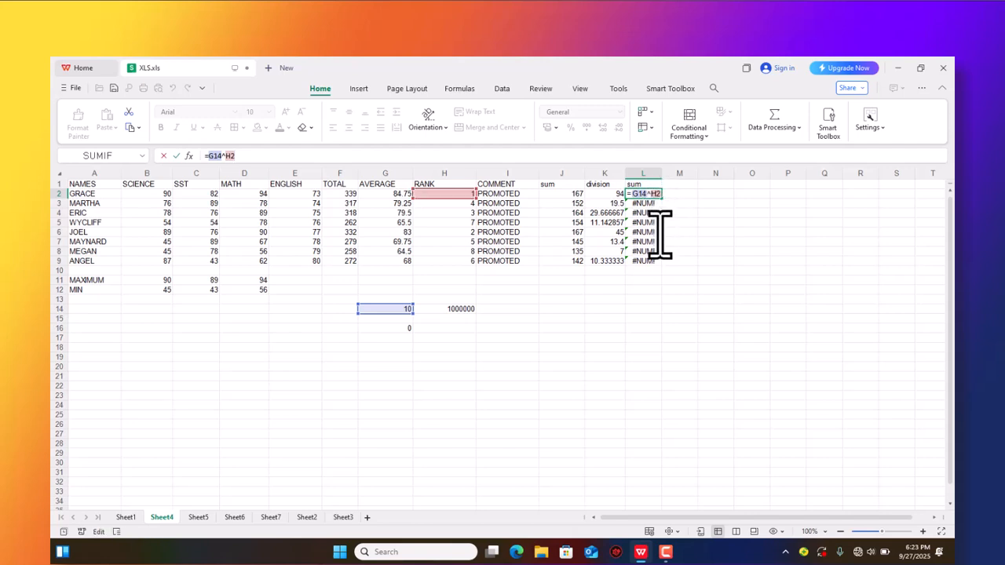
{"action": "left_click", "coordinate": [661, 199]}
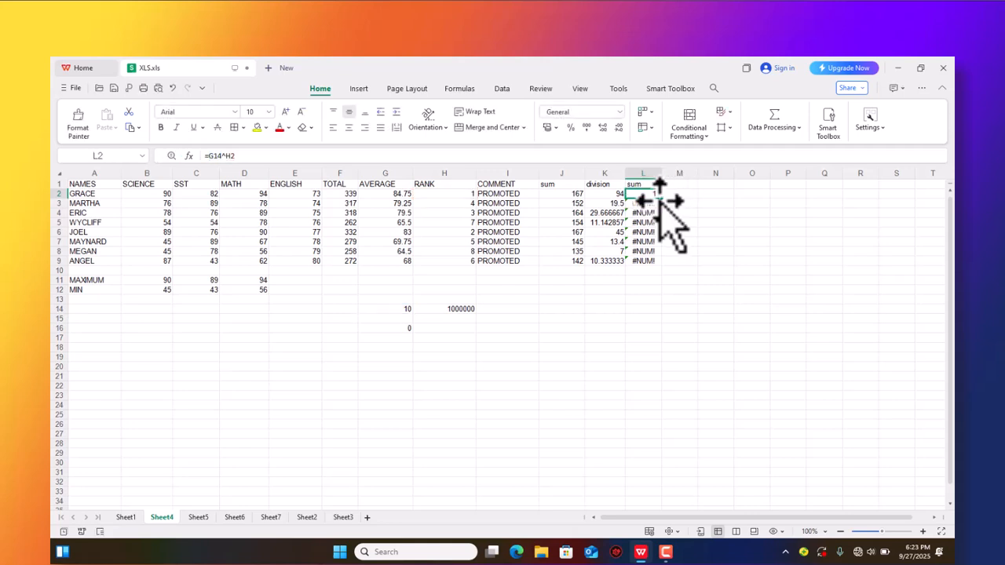
{"action": "left_click_drag", "start_coordinate": [661, 200], "coordinate": [661, 253]}
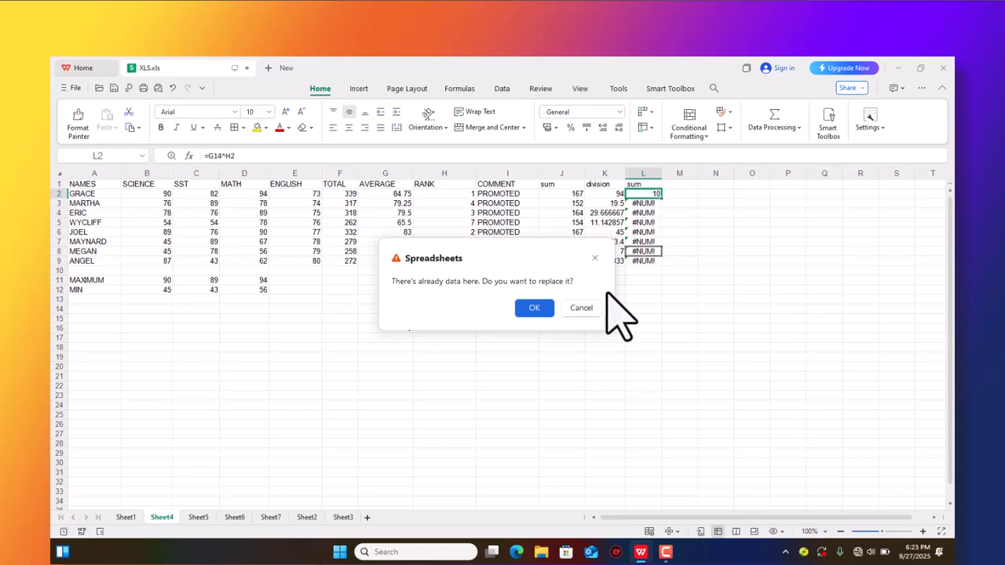
{"action": "left_click", "coordinate": [579, 308]}
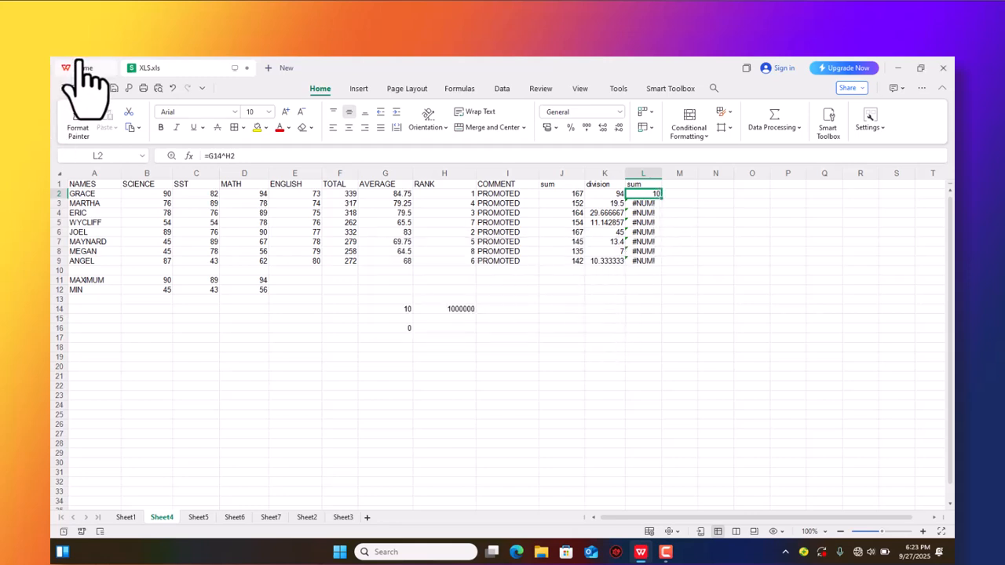
Step: Lock the row references in L2 so the formula reads =G$14^H$2 and fill it down to L9
{"action": "left_click", "coordinate": [228, 155]}
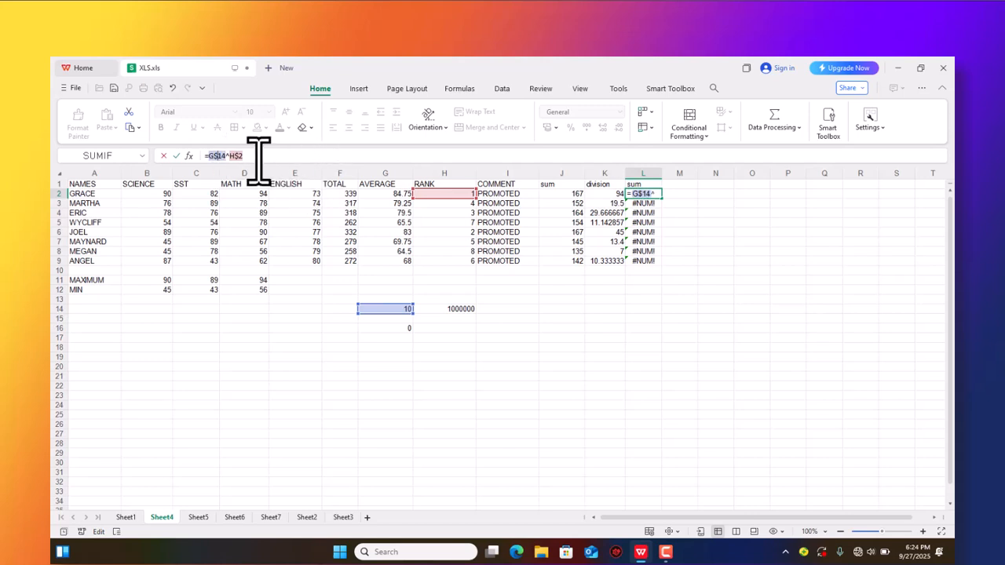
{"action": "key", "text": "Return"}
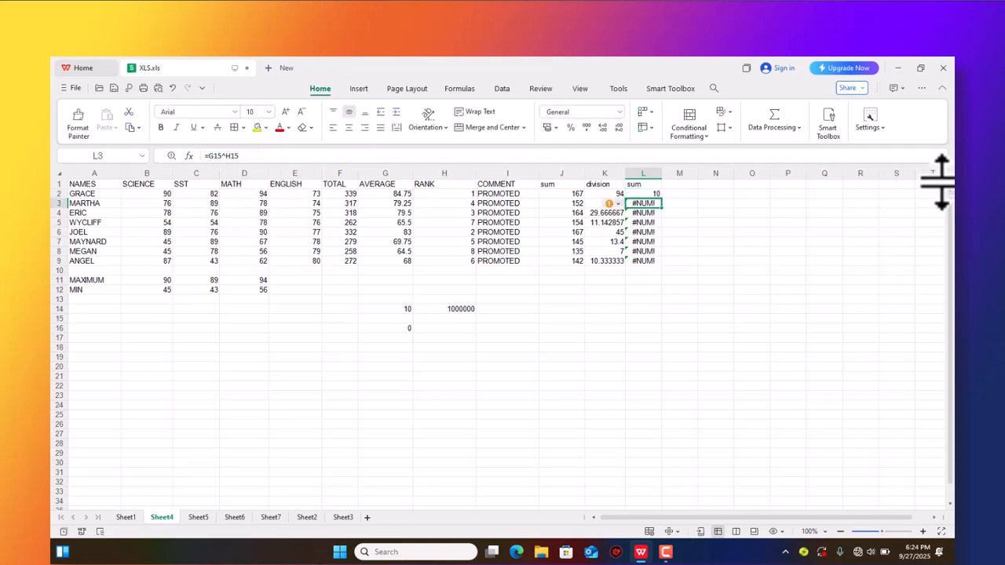
{"action": "left_click", "coordinate": [652, 196]}
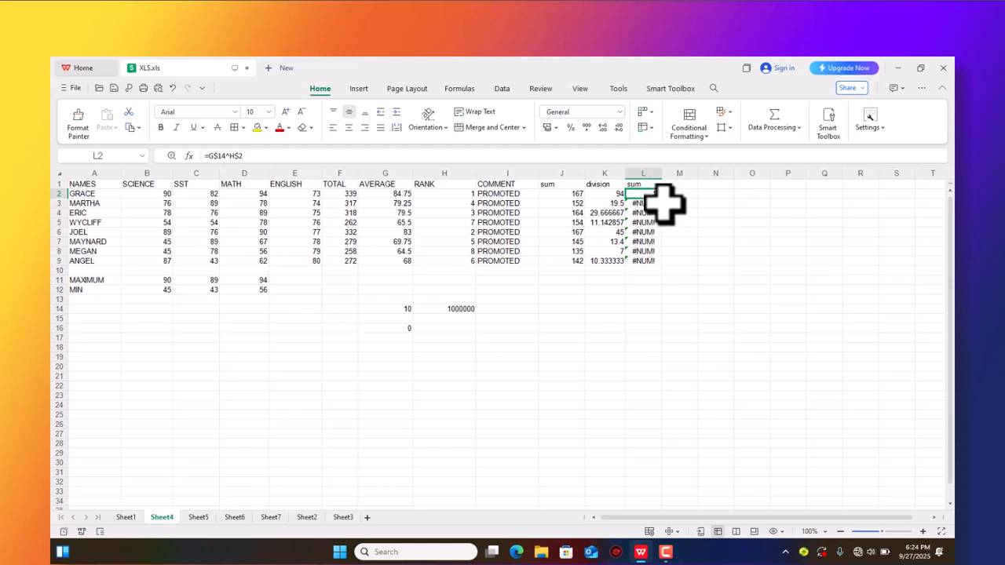
{"action": "left_click_drag", "start_coordinate": [662, 200], "coordinate": [662, 263]}
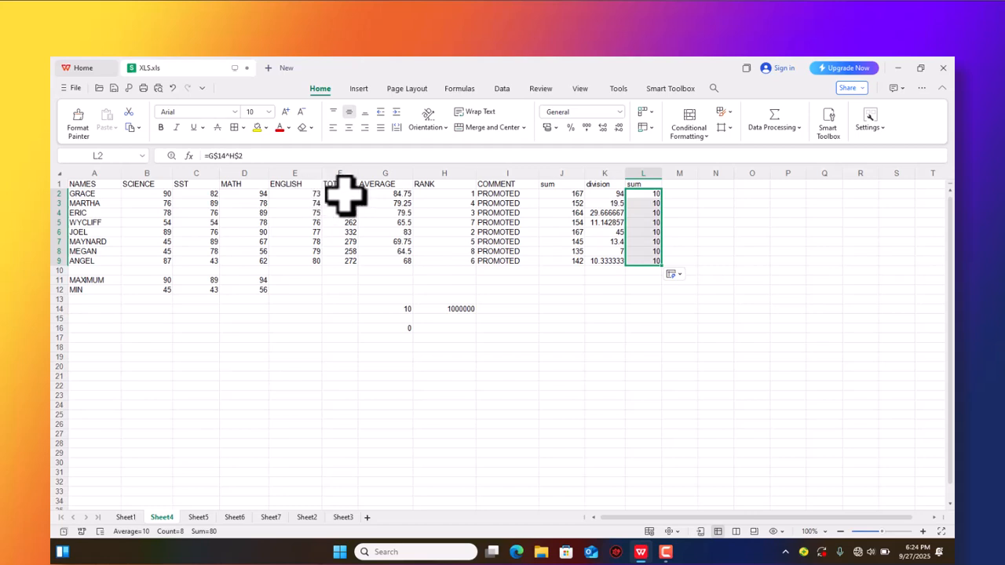
Step: Clear the TOTAL formulas from F2:F9 cell by cell, keeping the column header
{"action": "left_click_drag", "start_coordinate": [347, 196], "coordinate": [347, 263]}
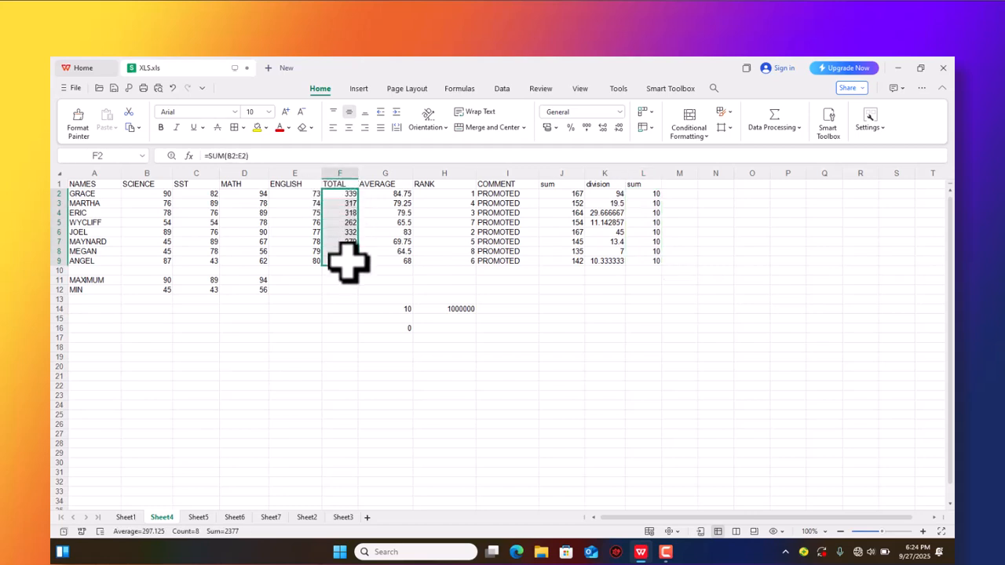
{"action": "key", "text": "BackSpace"}
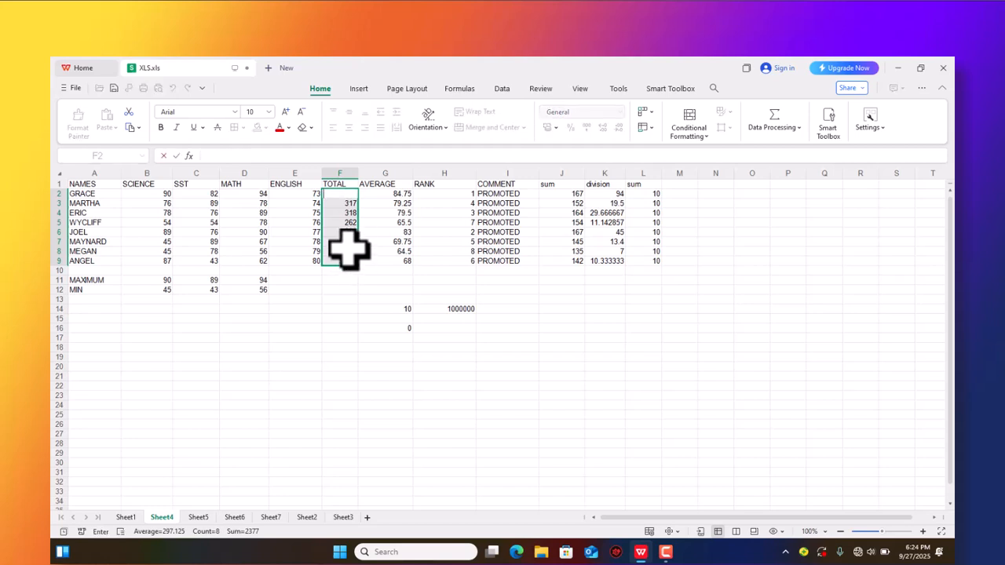
{"action": "left_click", "coordinate": [348, 207]}
{"action": "key", "text": "BackSpace"}
{"action": "left_click", "coordinate": [347, 216]}
{"action": "key", "text": "BackSpace"}
{"action": "left_click", "coordinate": [351, 225]}
{"action": "key", "text": "BackSpace"}
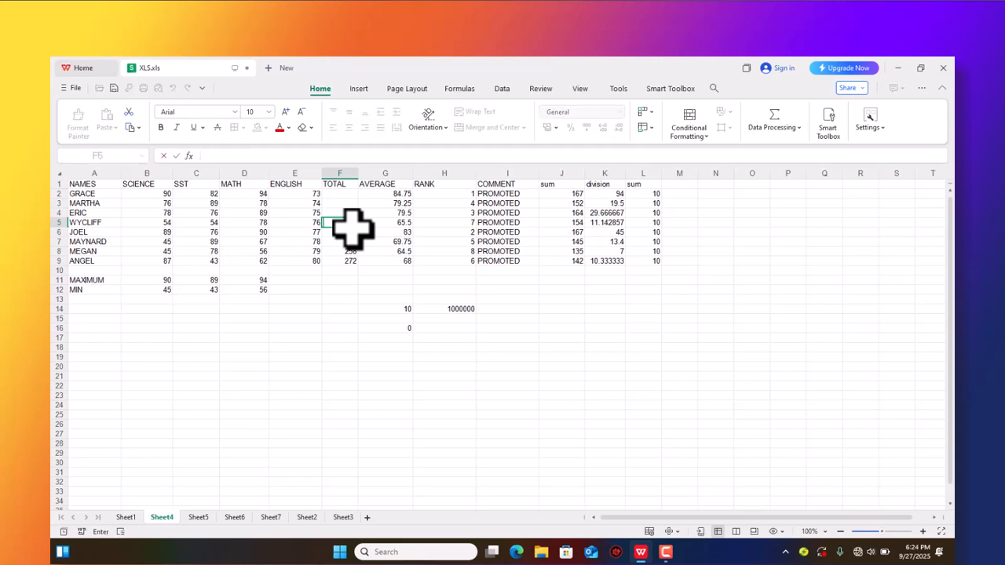
{"action": "left_click", "coordinate": [355, 232]}
{"action": "key", "text": "BackSpace"}
{"action": "left_click", "coordinate": [354, 242]}
{"action": "key", "text": "BackSpace"}
{"action": "left_click", "coordinate": [354, 251]}
{"action": "key", "text": "BackSpace"}
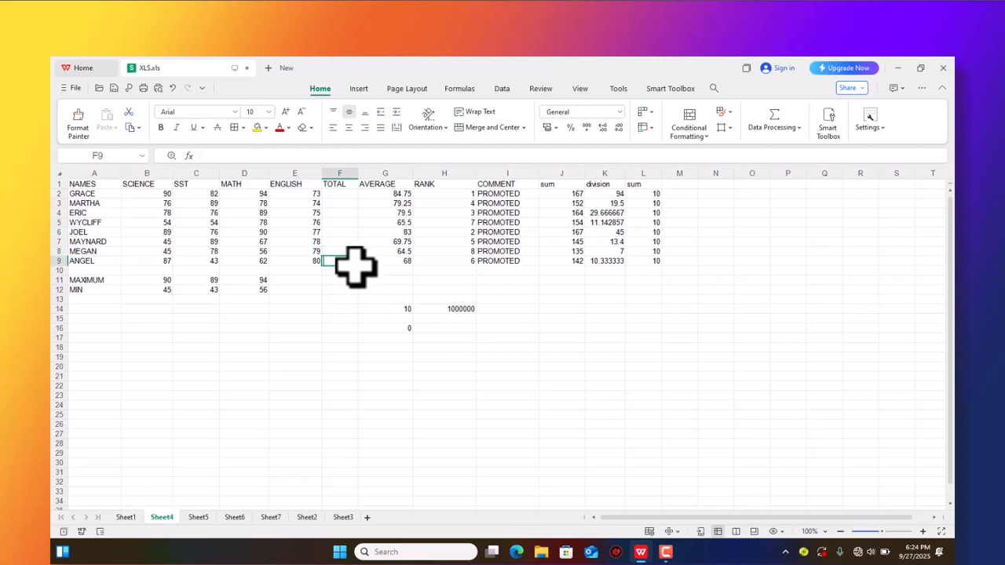
Step: Try to clear AVERAGE cell G3, undo the cleared cells, and redo the fill of column L
{"action": "left_click", "coordinate": [402, 206]}
{"action": "key", "text": "BackSpace"}
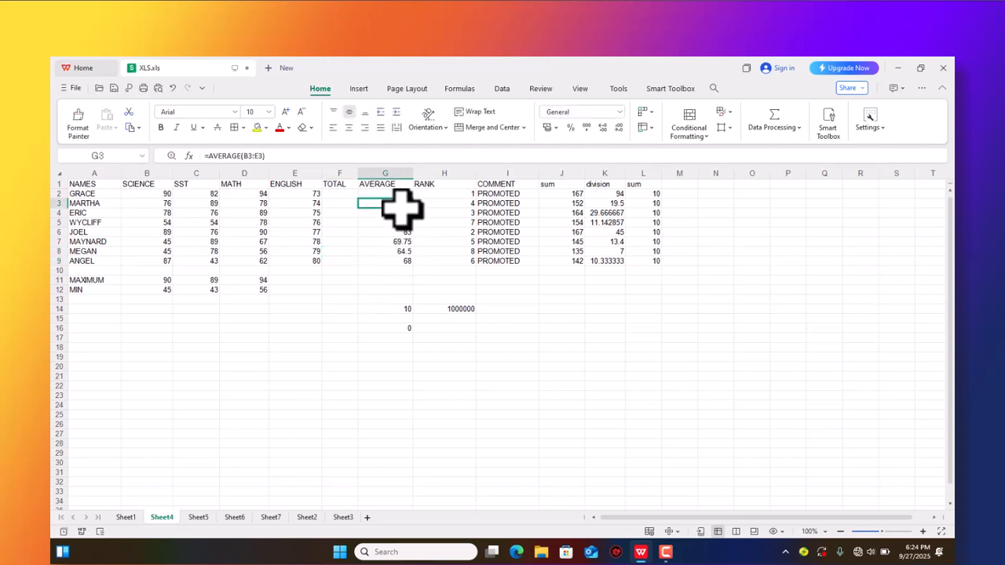
{"action": "left_click", "coordinate": [333, 196]}
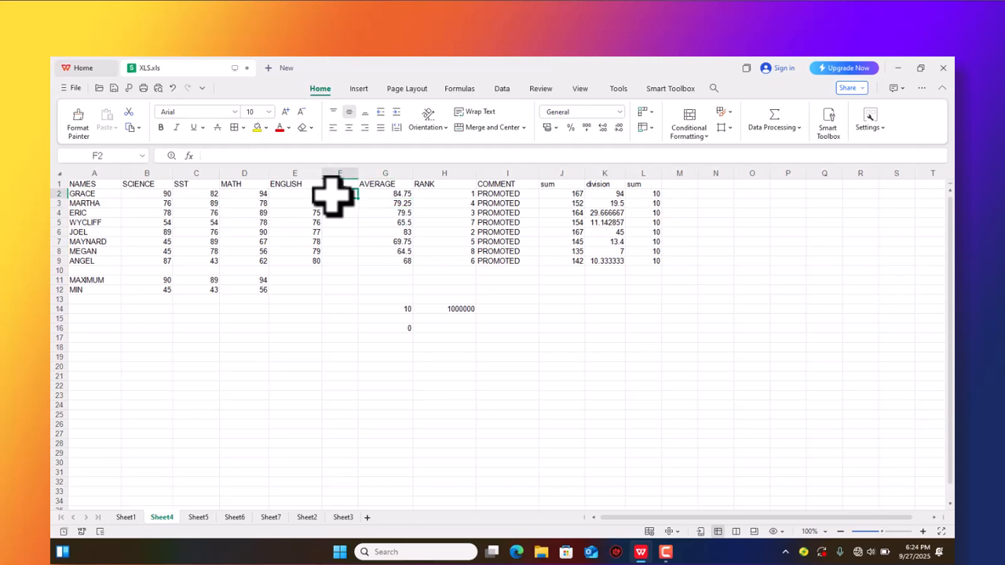
{"action": "left_click", "coordinate": [173, 88]}
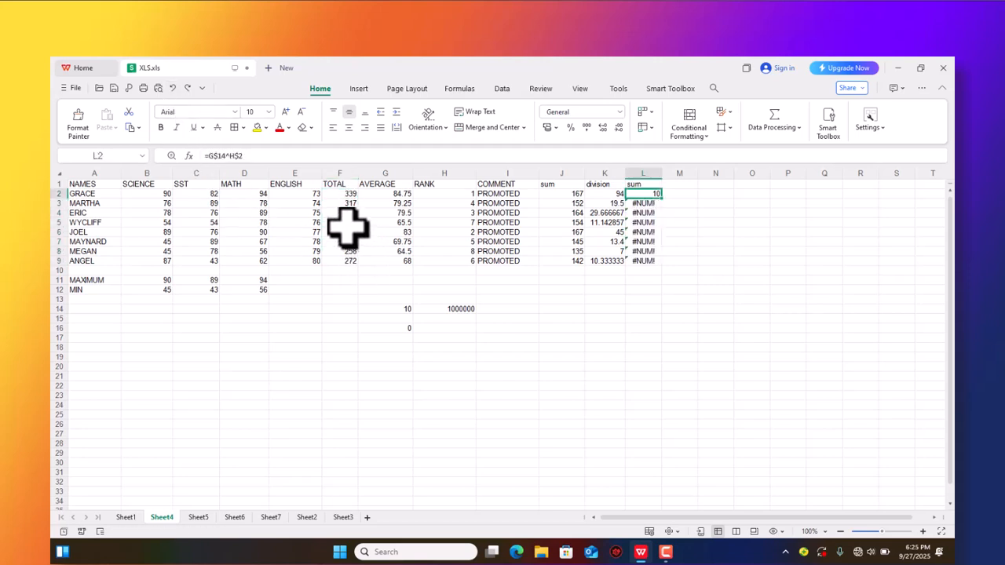
{"action": "left_click", "coordinate": [187, 88]}
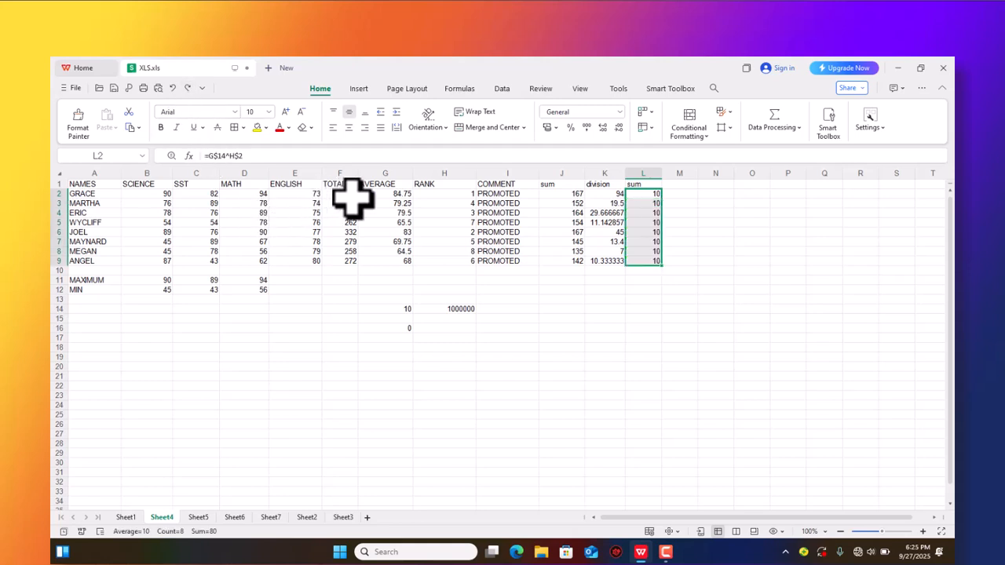
Step: Check the formulas in G2 and F2, delete the entire TOTAL column, and undo the deletion
{"action": "left_click", "coordinate": [389, 196]}
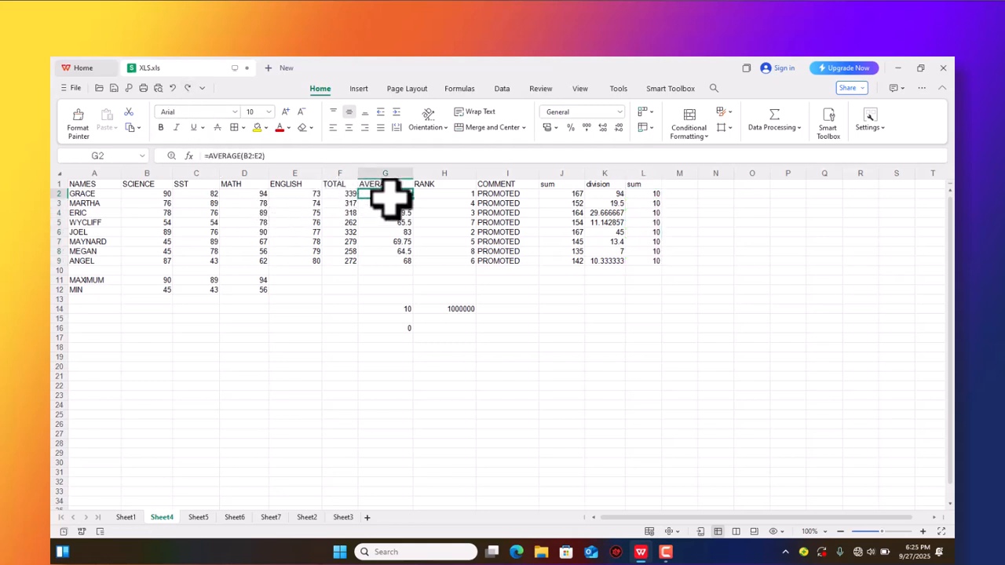
{"action": "left_click", "coordinate": [336, 196]}
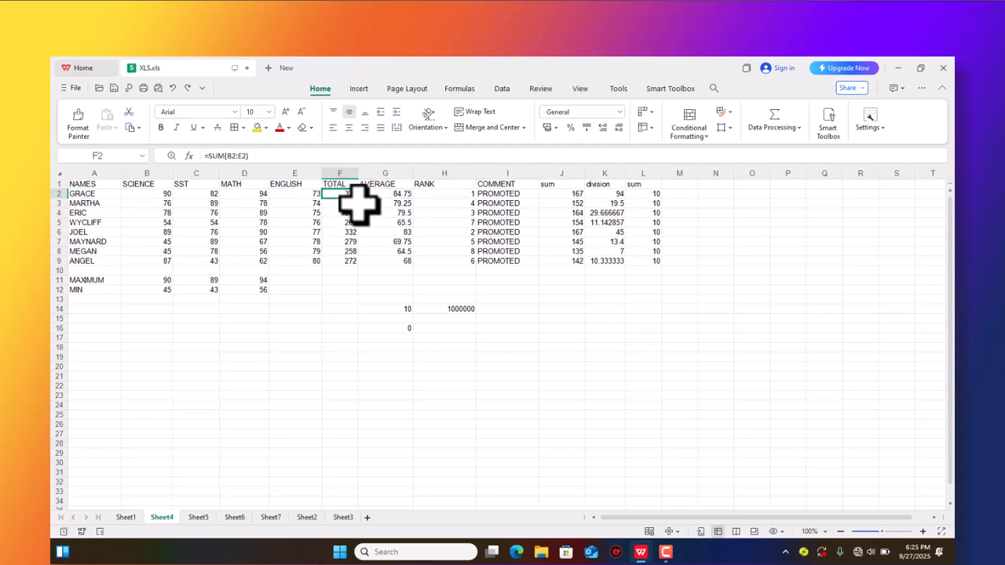
{"action": "left_click", "coordinate": [348, 196]}
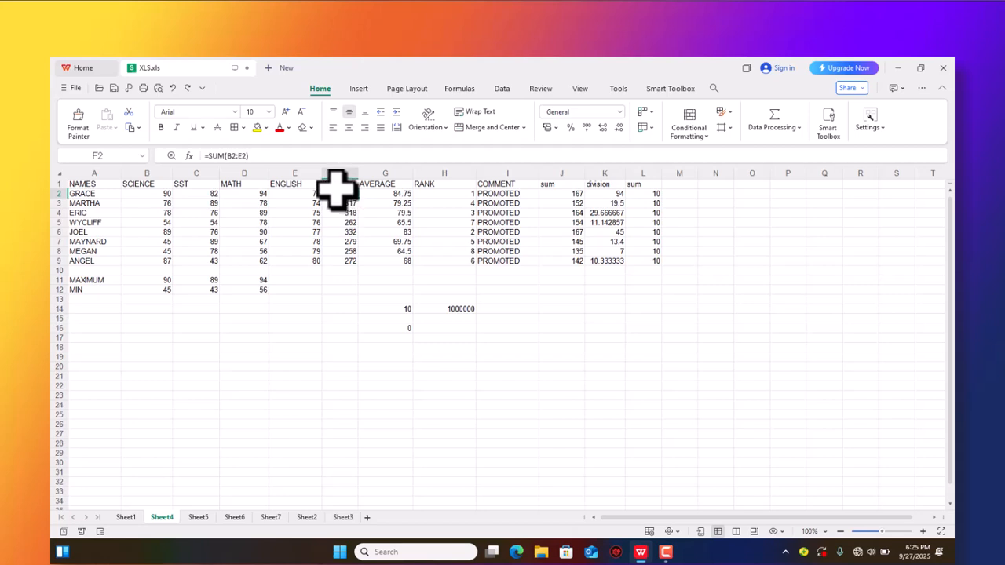
{"action": "left_click_drag", "start_coordinate": [341, 201], "coordinate": [336, 259]}
{"action": "right_click", "coordinate": [338, 245]}
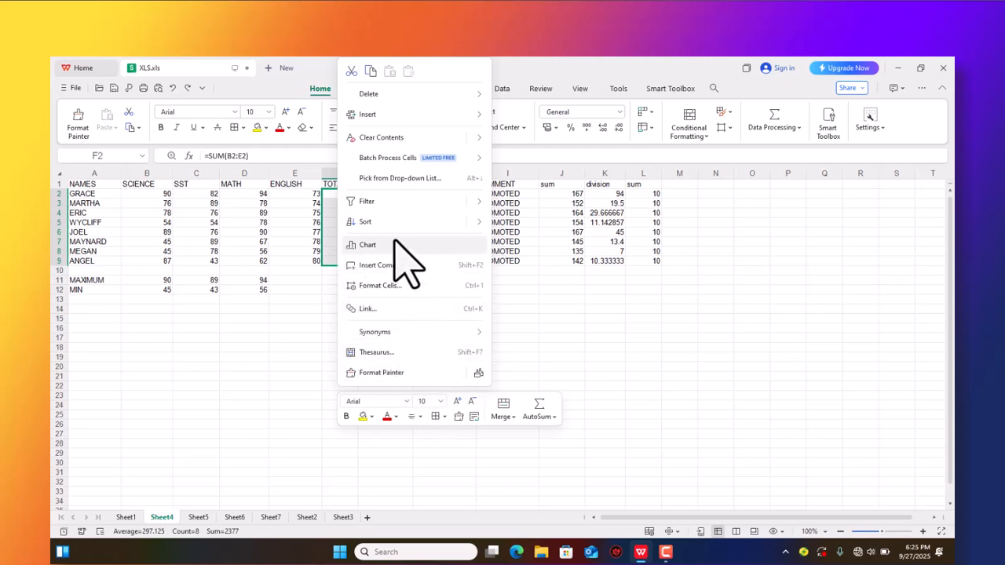
{"action": "mouse_move", "coordinate": [382, 96]}
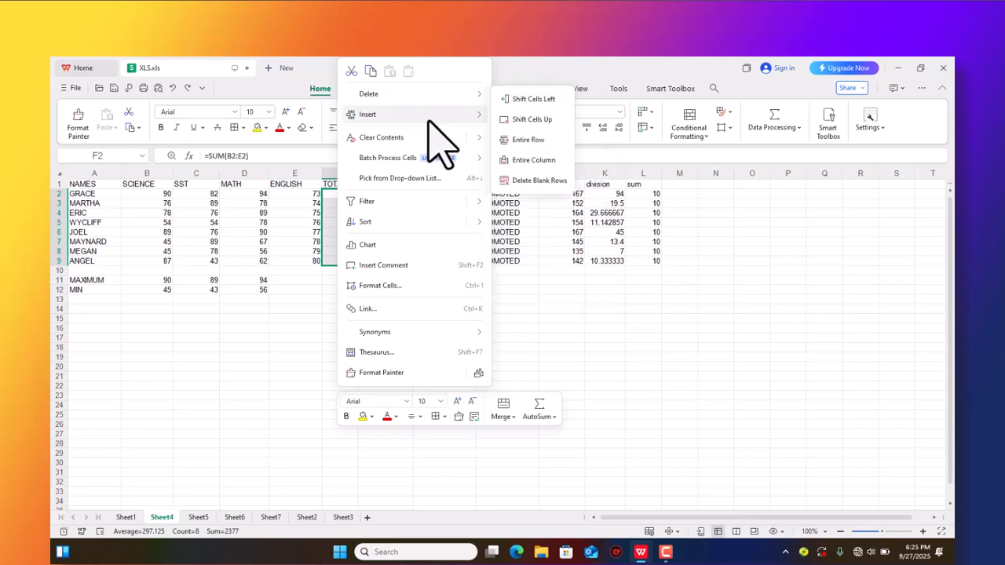
{"action": "left_click", "coordinate": [523, 162]}
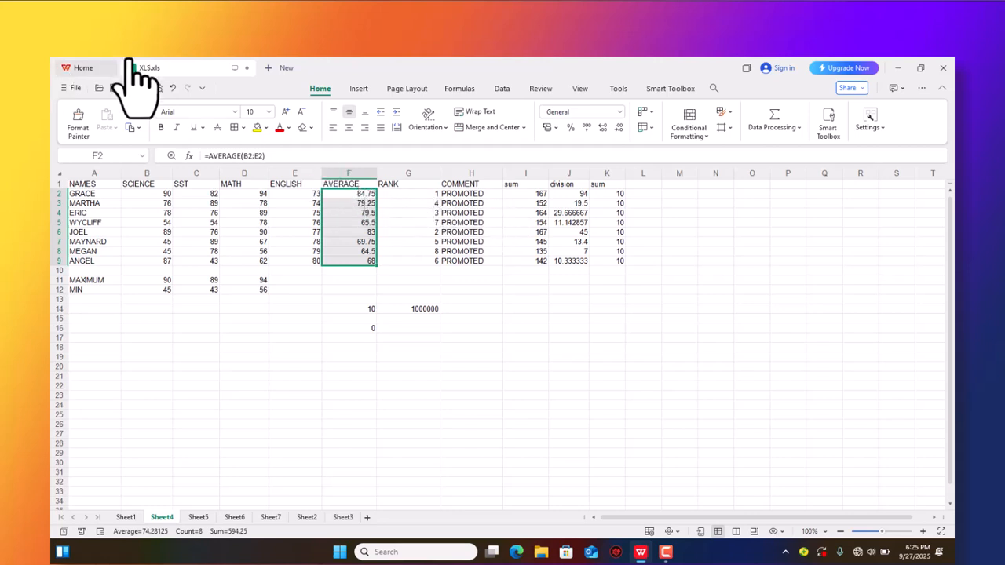
{"action": "left_click", "coordinate": [173, 88]}
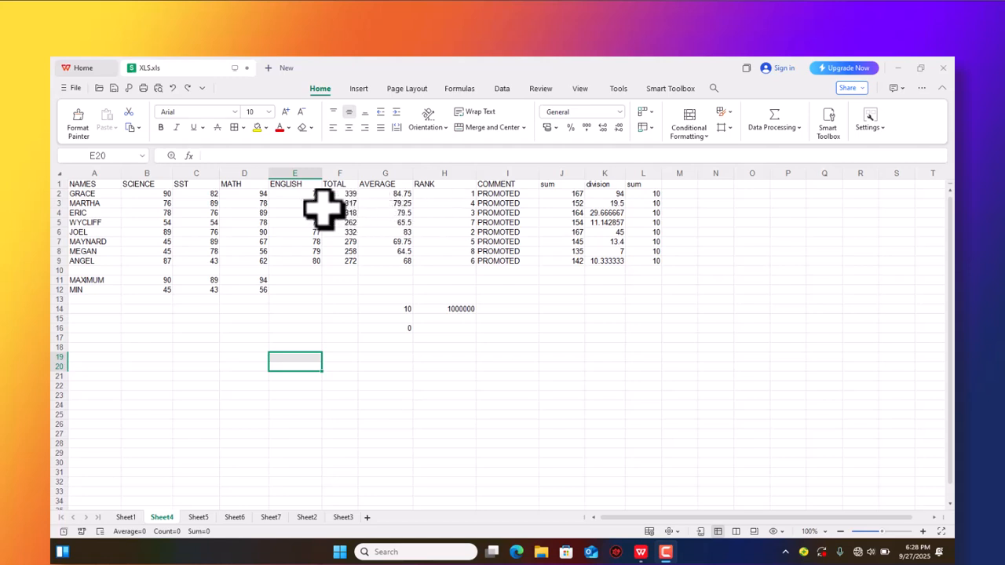
Step: Delete the entire MATH column referenced by the sum formula in J2 and undo the deletion
{"action": "left_click", "coordinate": [557, 196]}
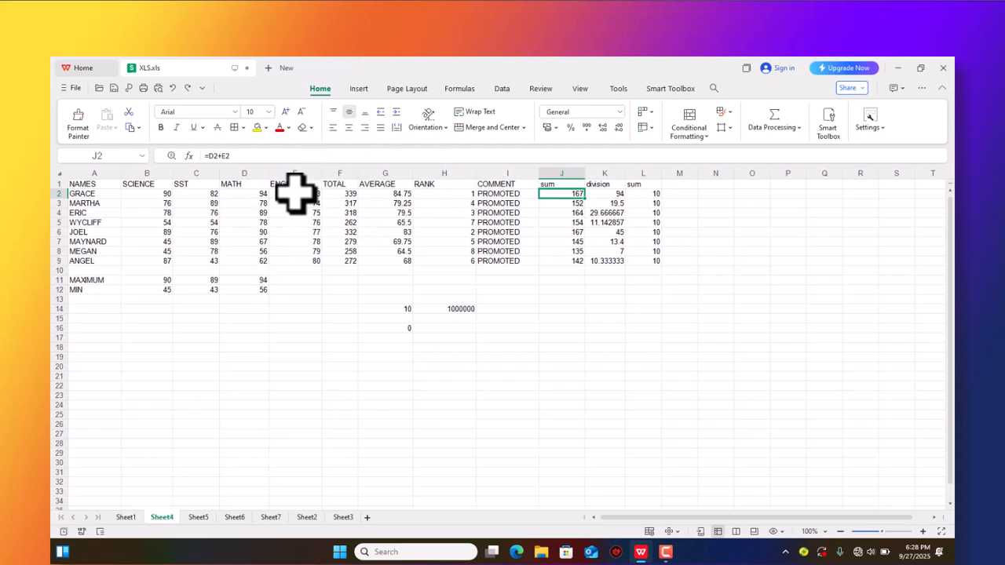
{"action": "left_click_drag", "start_coordinate": [245, 198], "coordinate": [251, 259]}
{"action": "right_click", "coordinate": [249, 239]}
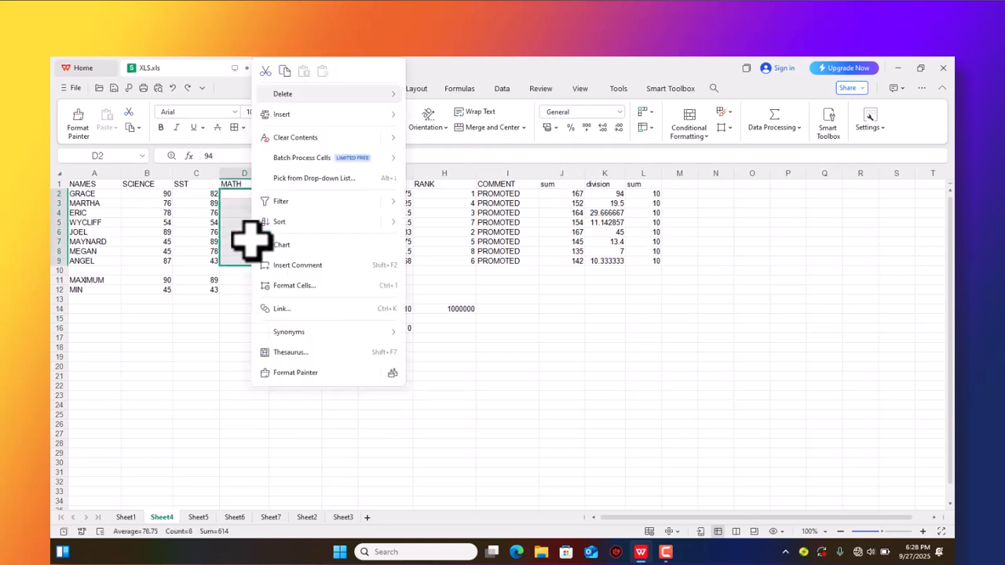
{"action": "mouse_move", "coordinate": [318, 95]}
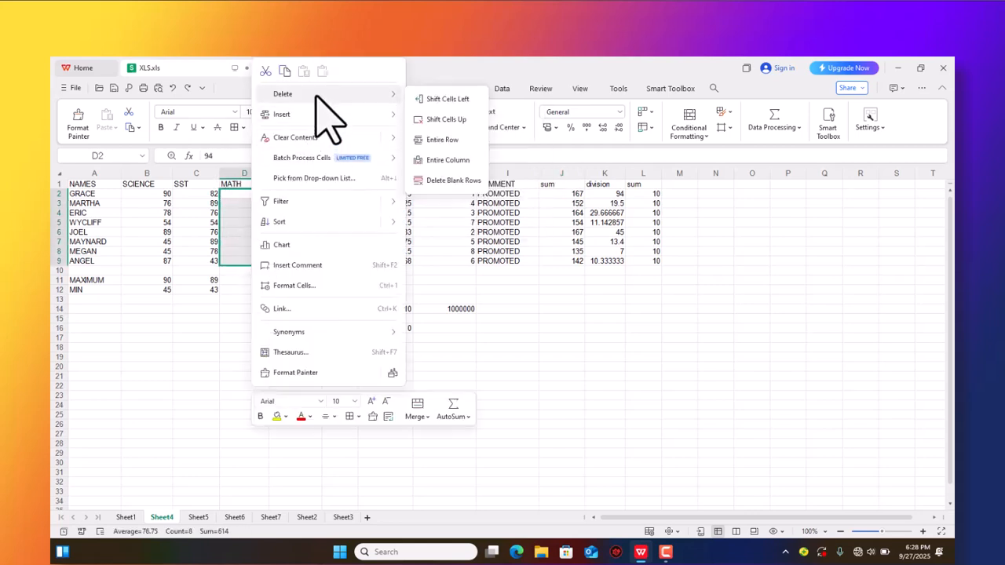
{"action": "left_click", "coordinate": [430, 160]}
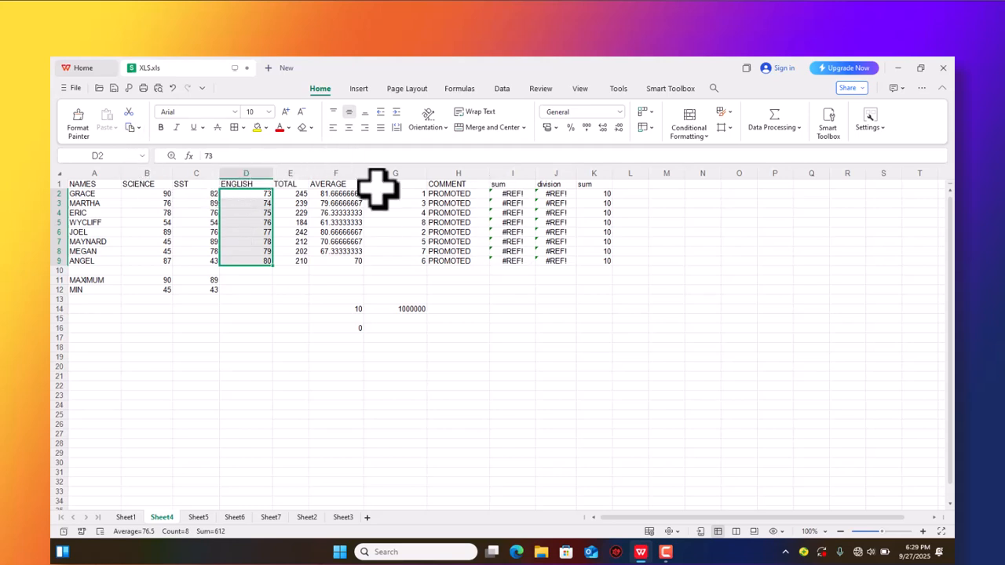
{"action": "left_click", "coordinate": [173, 88]}
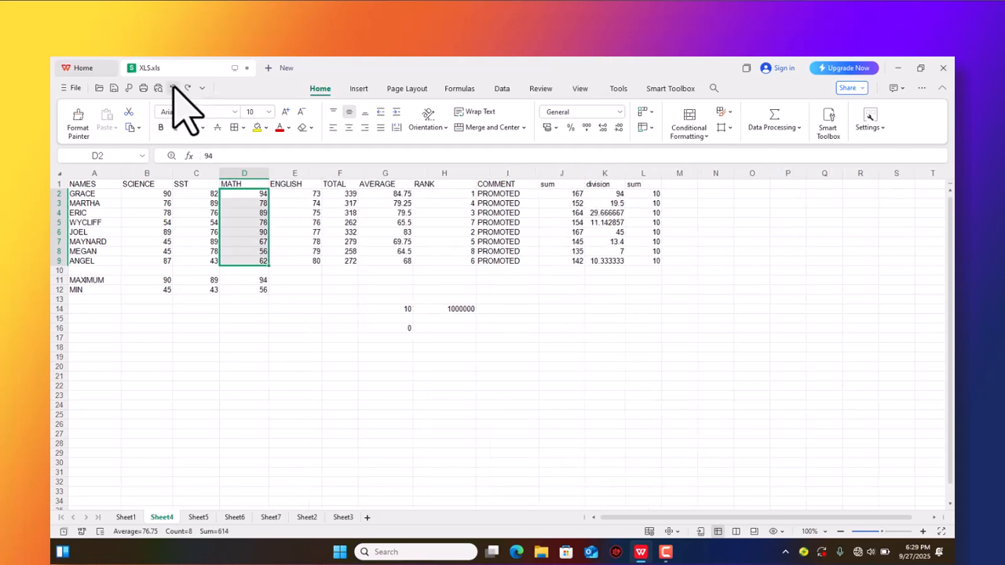